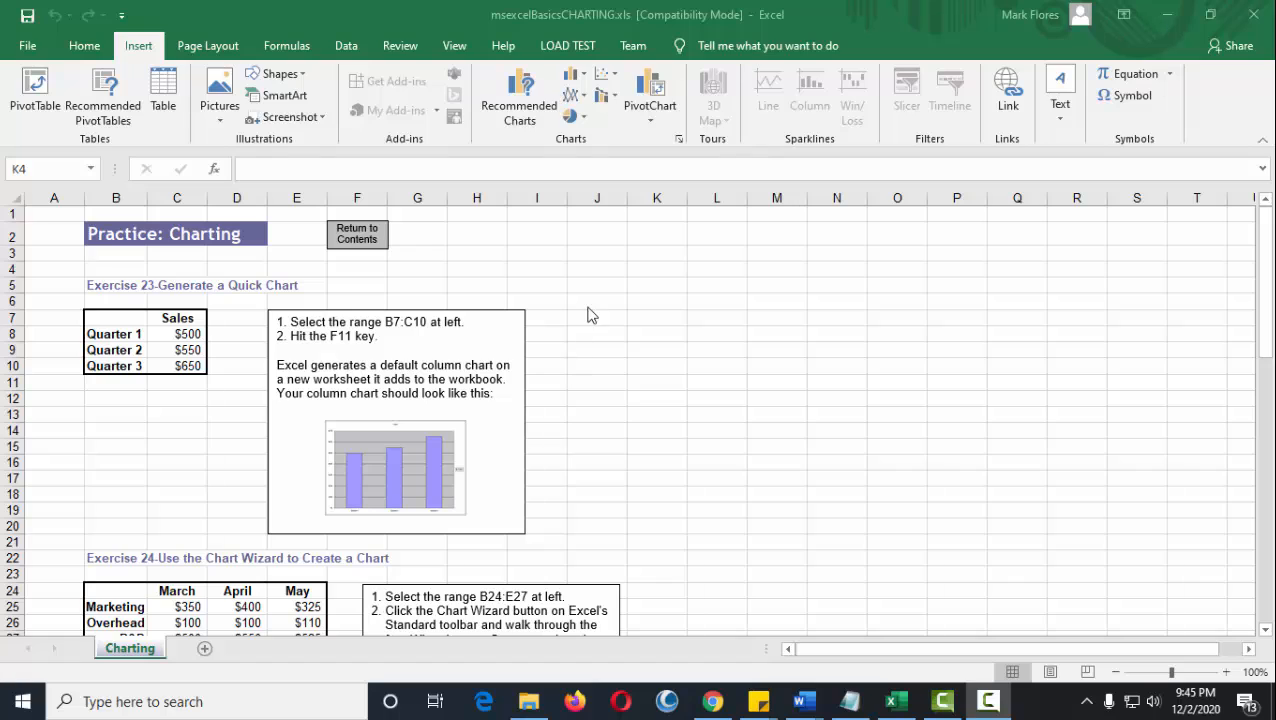
# Generate a default column chart of the quarterly sales in B7:C10 on a new chart sheet.
pyautogui.click(672, 316)
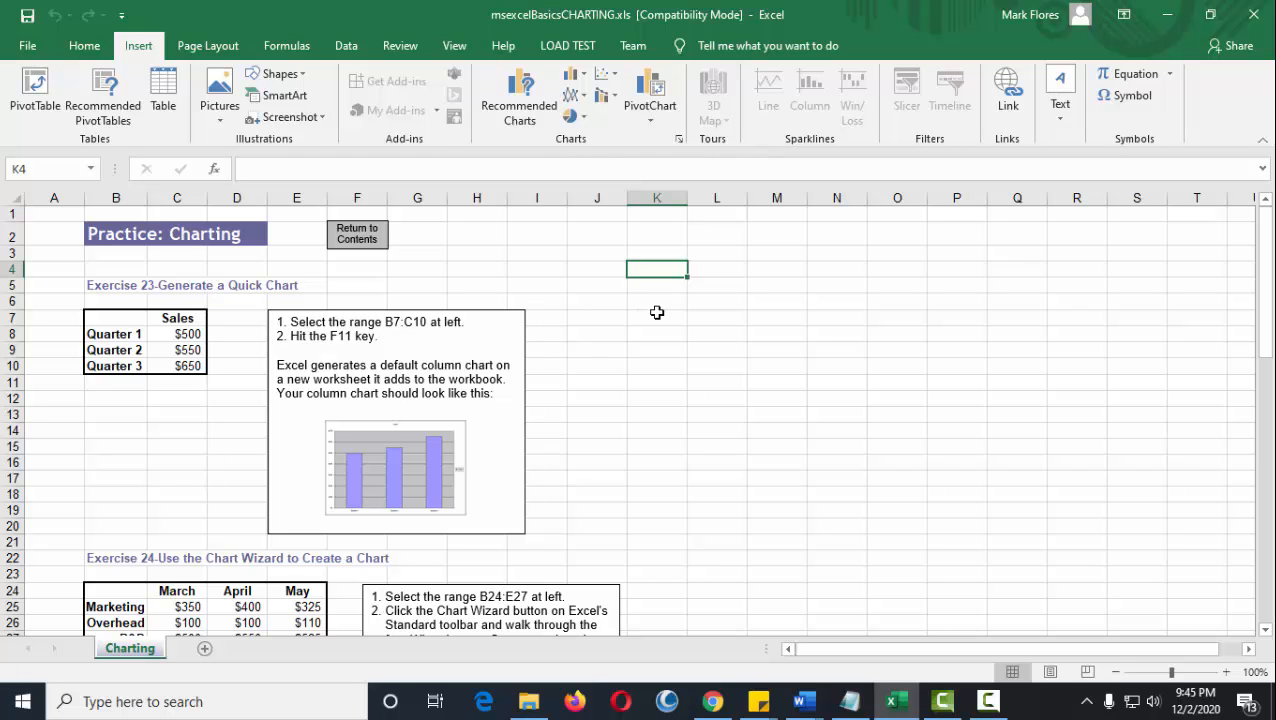
pyautogui.scroll(-1, 663, 345)
pyautogui.scroll(1, 273, 354)
pyautogui.click(110, 318)
pyautogui.moveTo(110, 318); pyautogui.dragTo(190, 366)
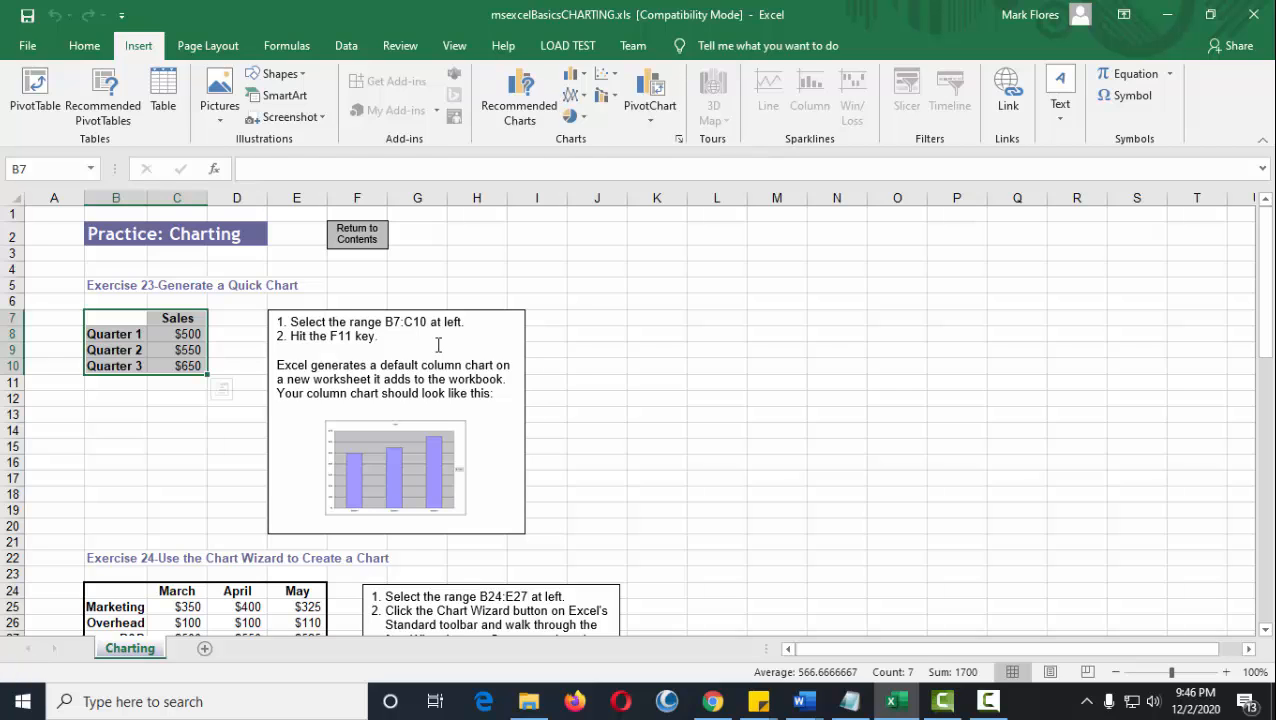
pyautogui.press('F11')
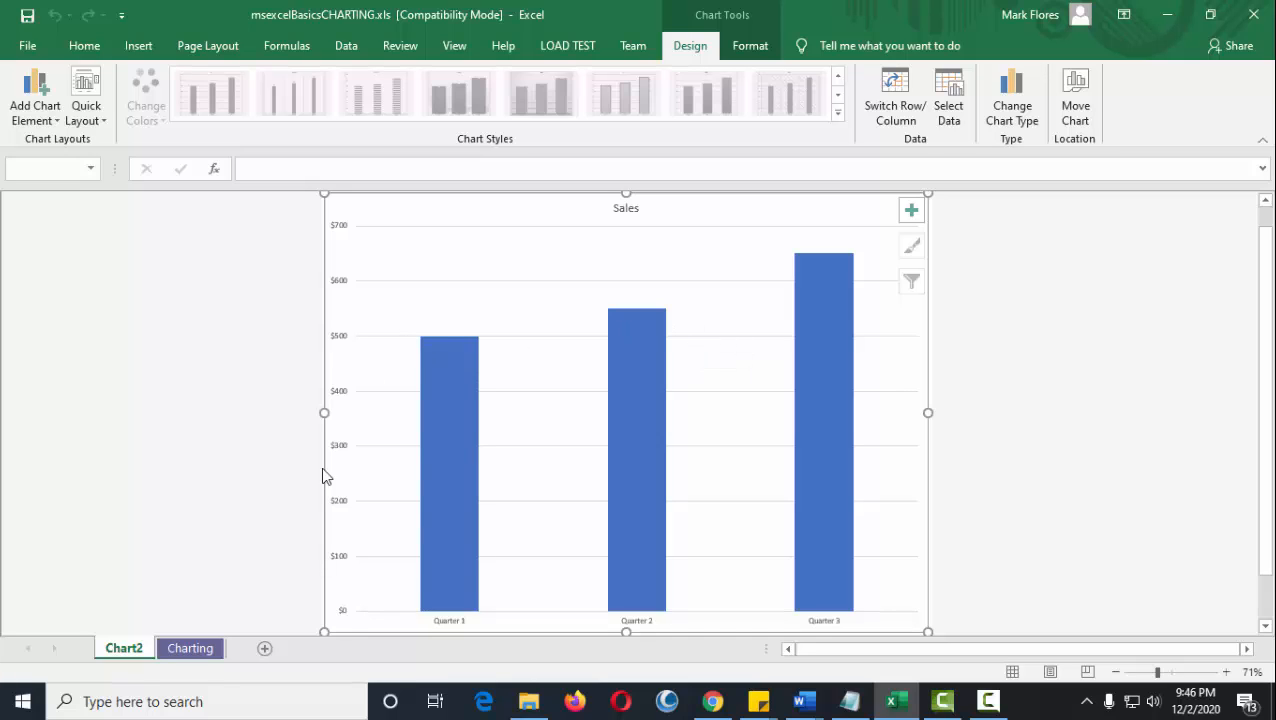
# Compare the new column chart with its source range B7:C10, ending on the Charting sheet.
pyautogui.click(190, 648)
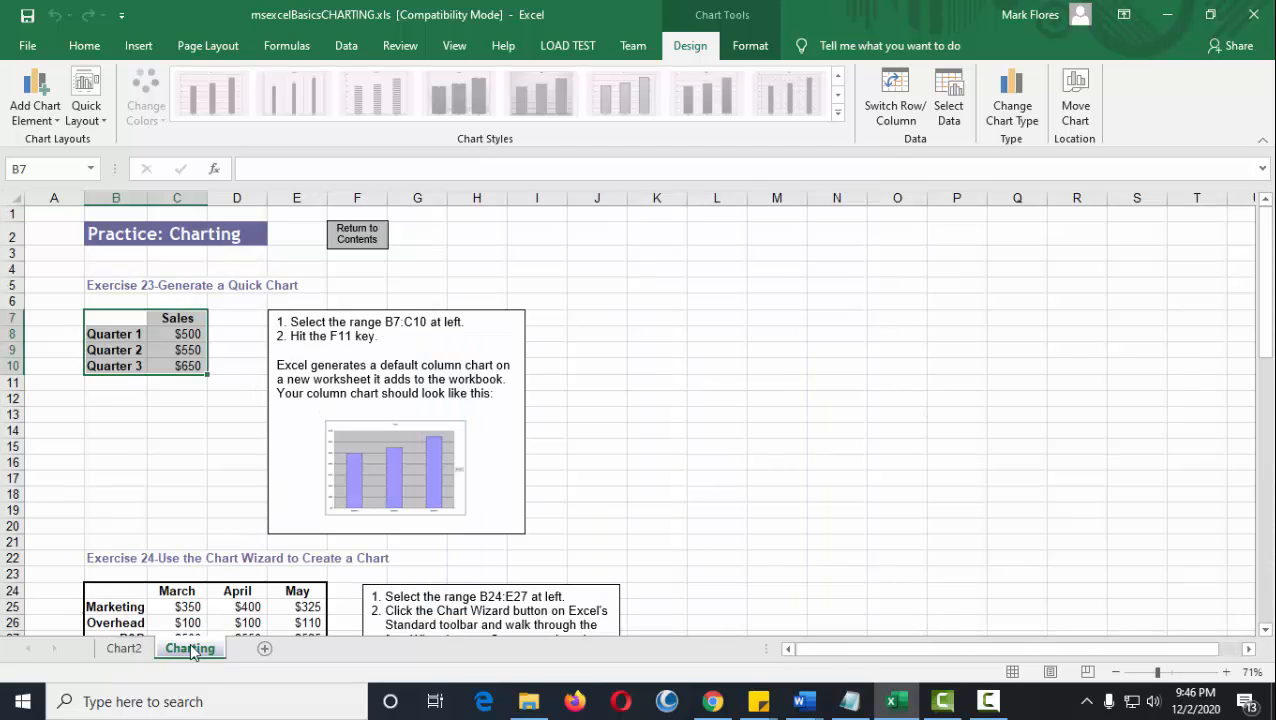
pyautogui.click(150, 400)
pyautogui.moveTo(116, 318); pyautogui.dragTo(192, 368)
pyautogui.click(126, 650)
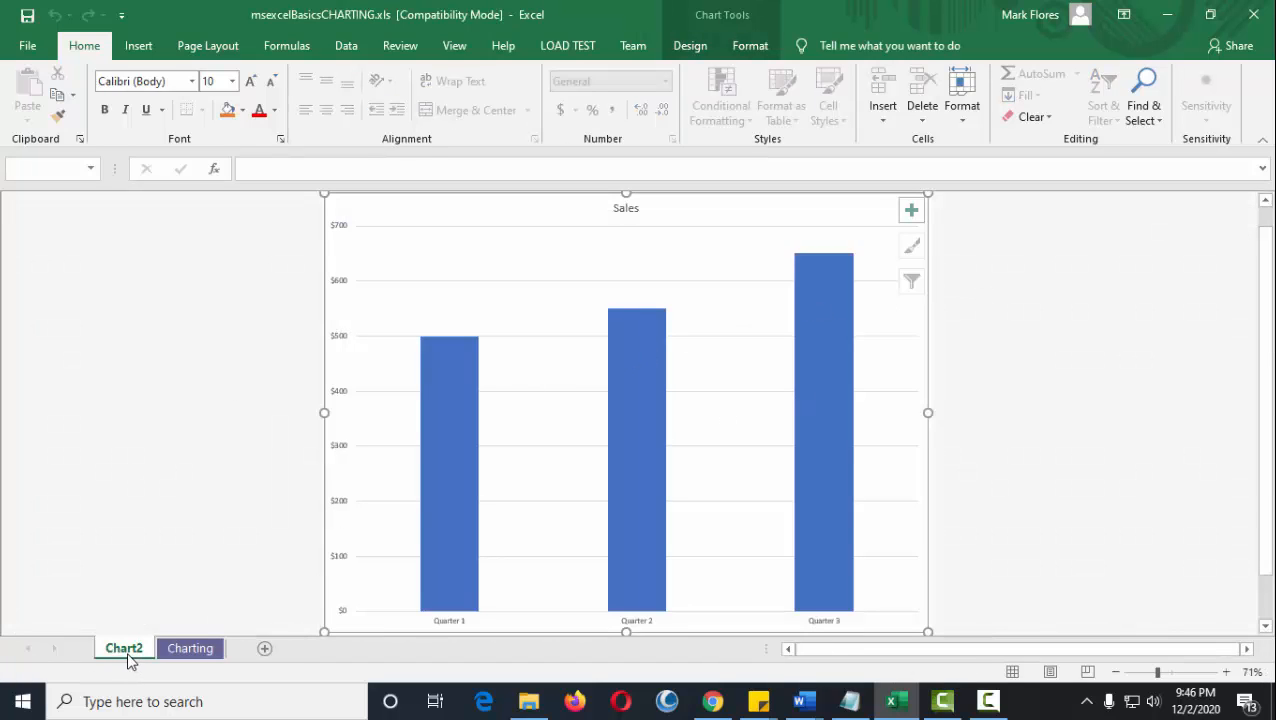
pyautogui.click(202, 650)
pyautogui.click(670, 414)
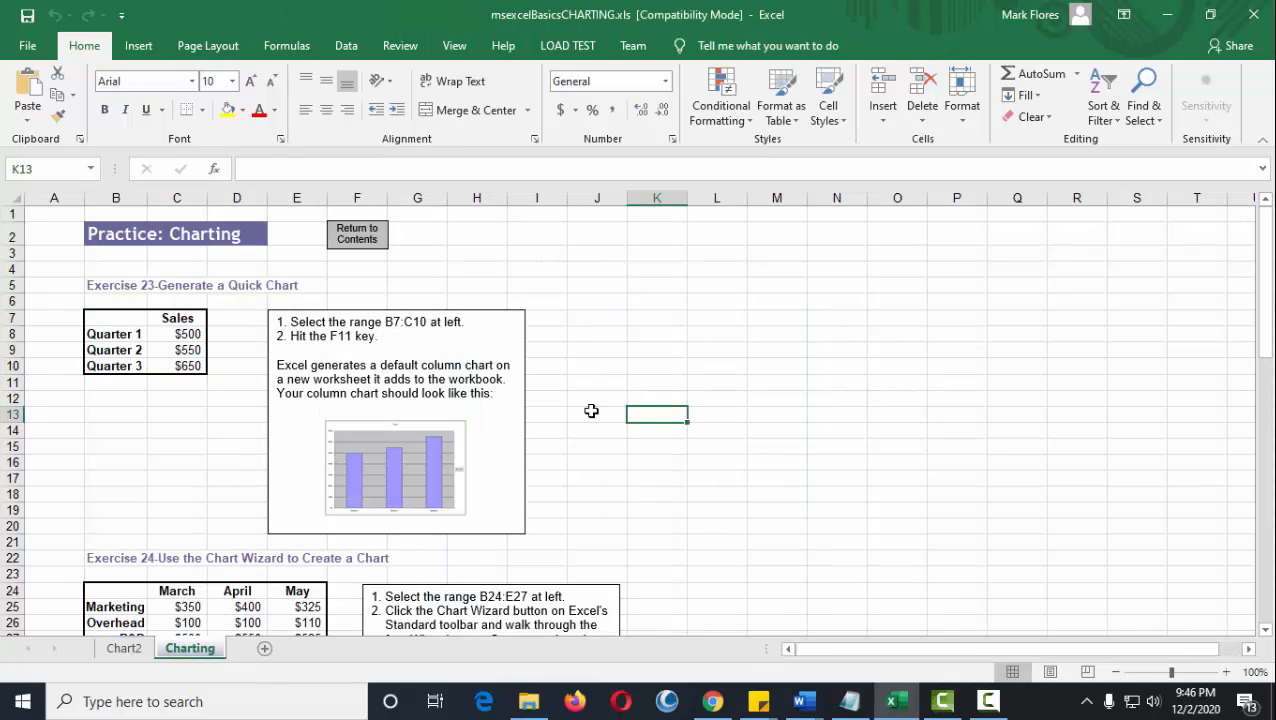
# Select the Exercise 24 expense table in B24:E27, including the month and category headings.
pyautogui.scroll(-3, 626, 400)
pyautogui.scroll(2, 678, 387)
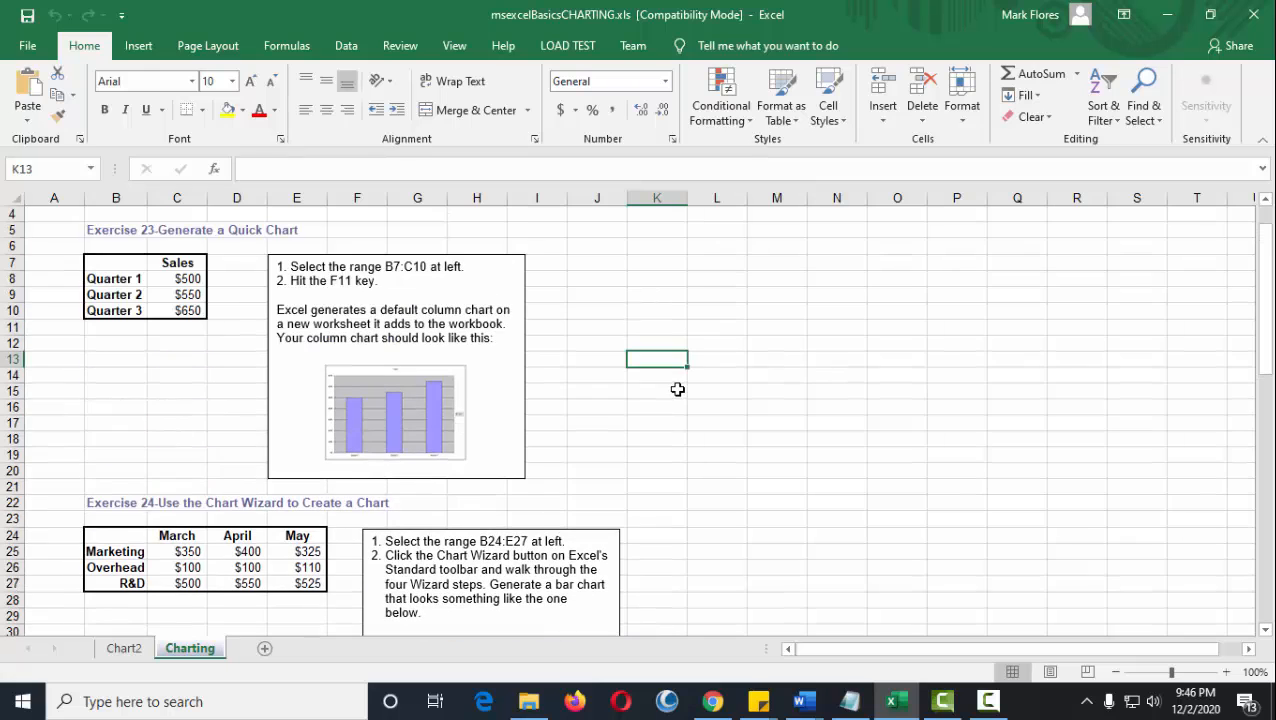
pyautogui.scroll(-3, 593, 470)
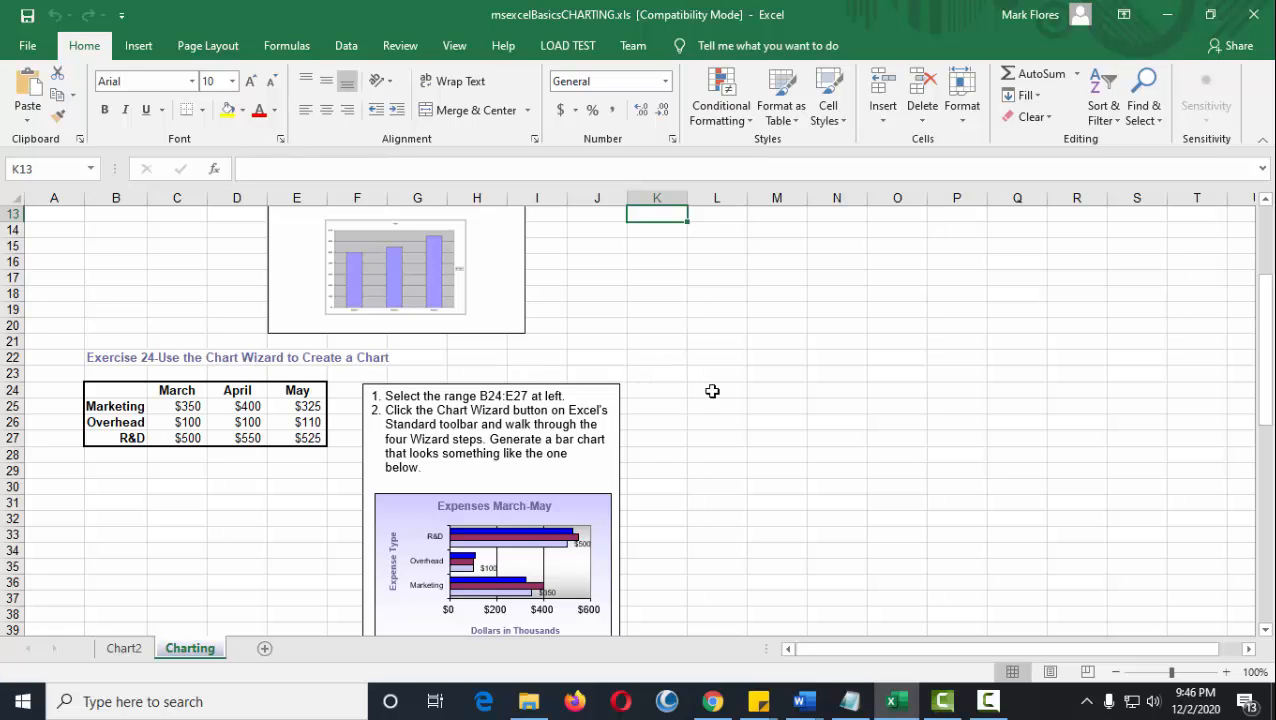
pyautogui.scroll(-1, 709, 392)
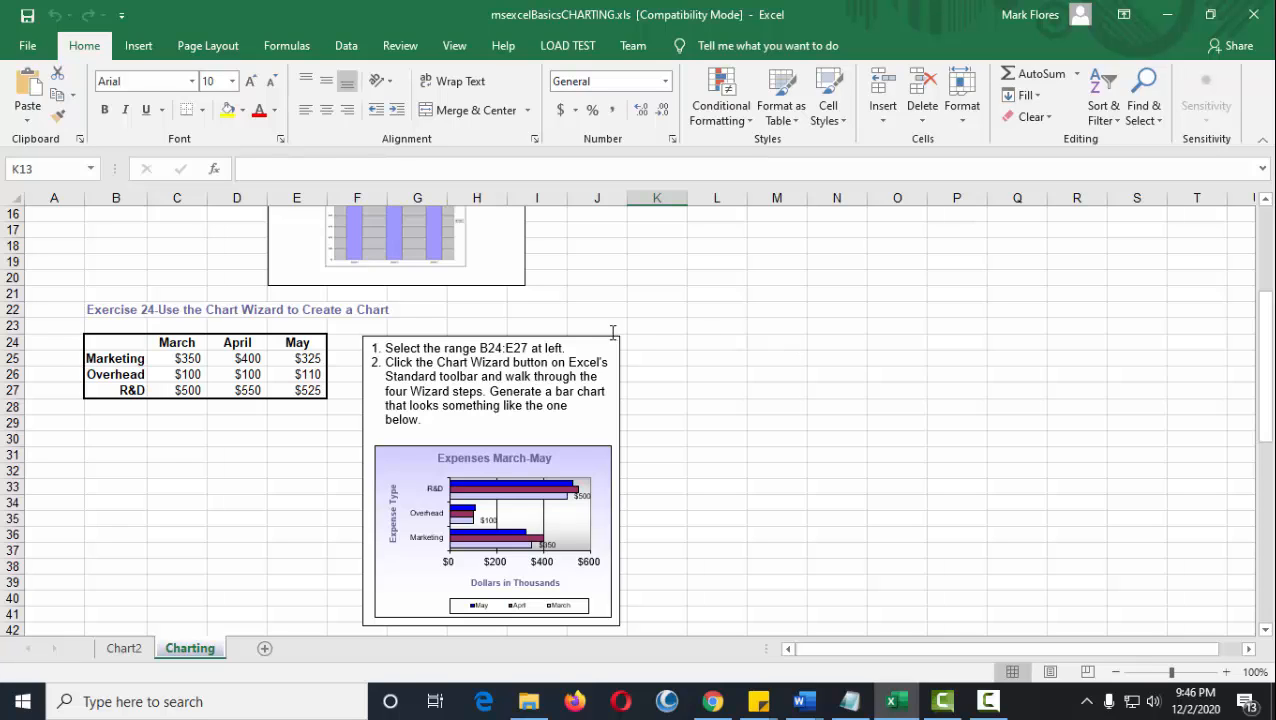
pyautogui.click(131, 53)
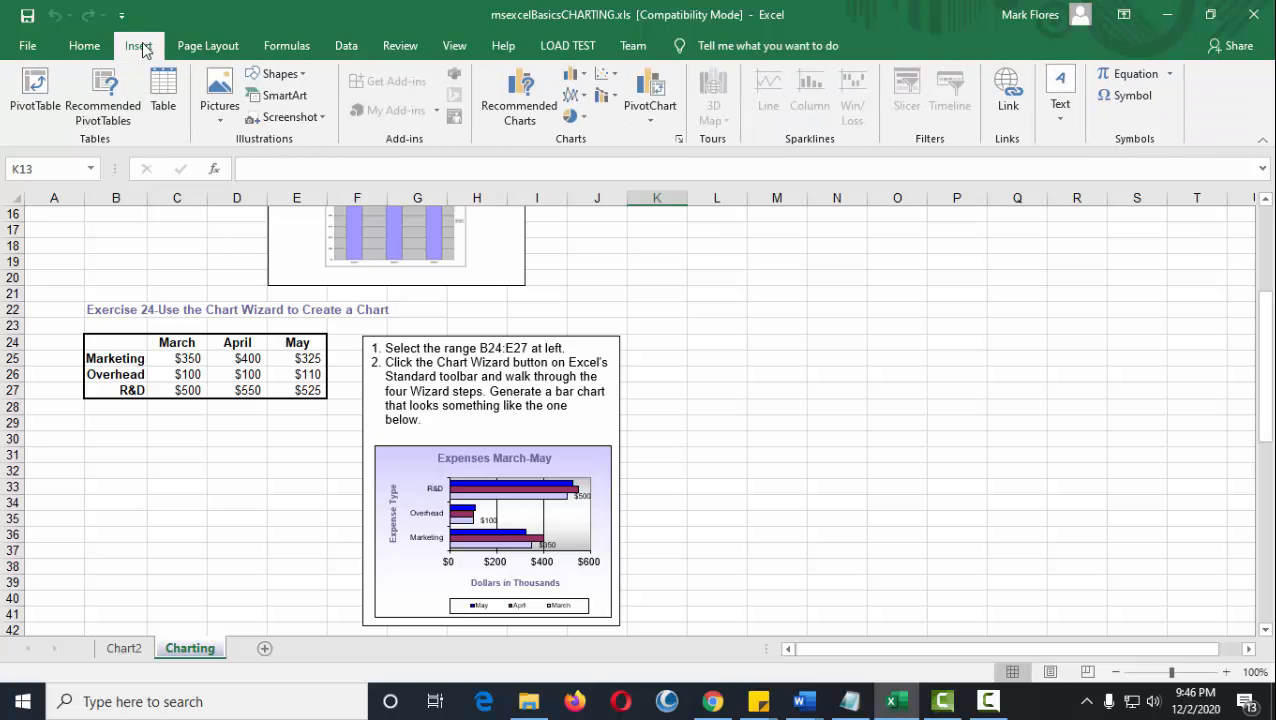
pyautogui.click(117, 347)
pyautogui.click(387, 349)
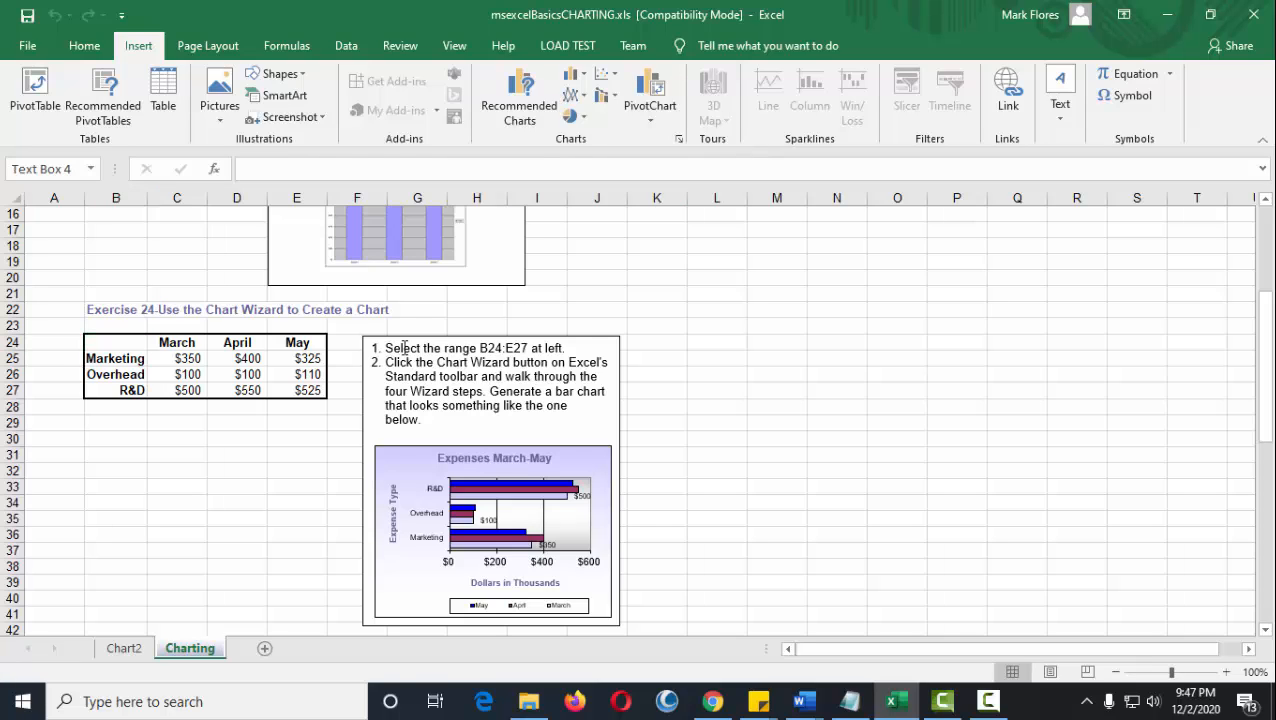
pyautogui.moveTo(404, 348); pyautogui.dragTo(529, 348)
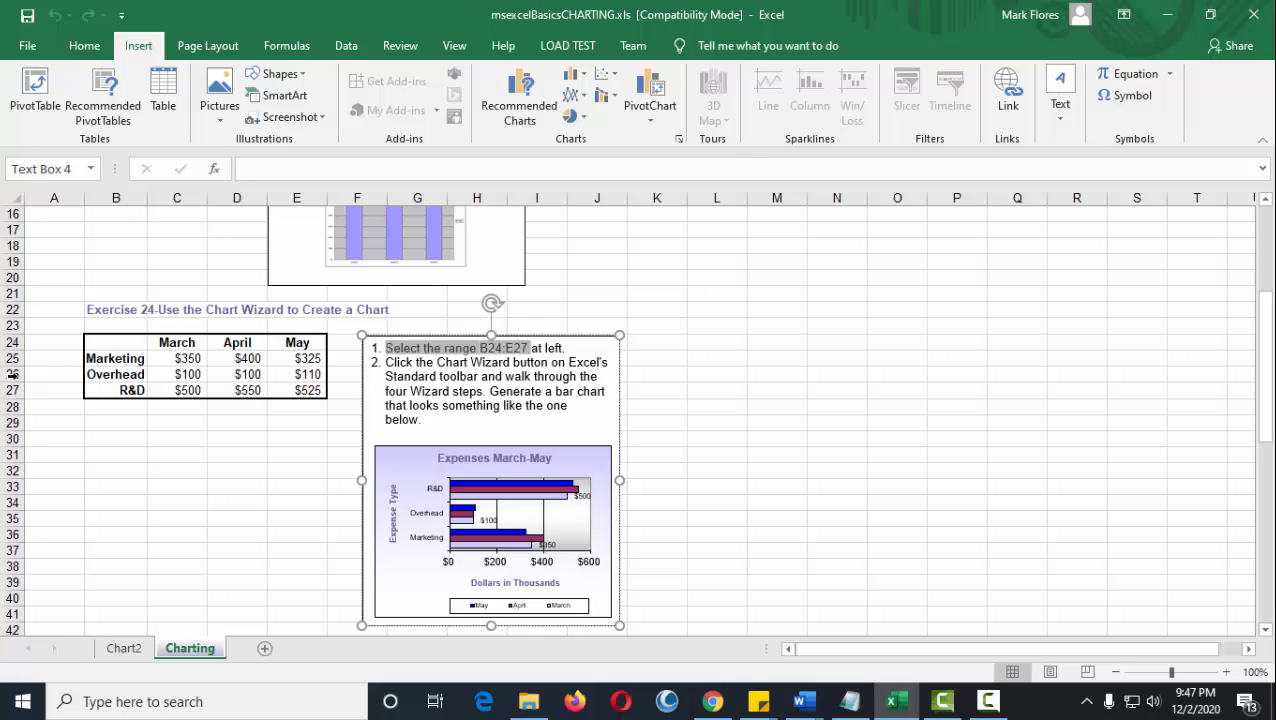
pyautogui.moveTo(106, 346)
pyautogui.mouseDown()
pyautogui.moveTo(283, 353)
pyautogui.moveTo(298, 390)
pyautogui.mouseUp()
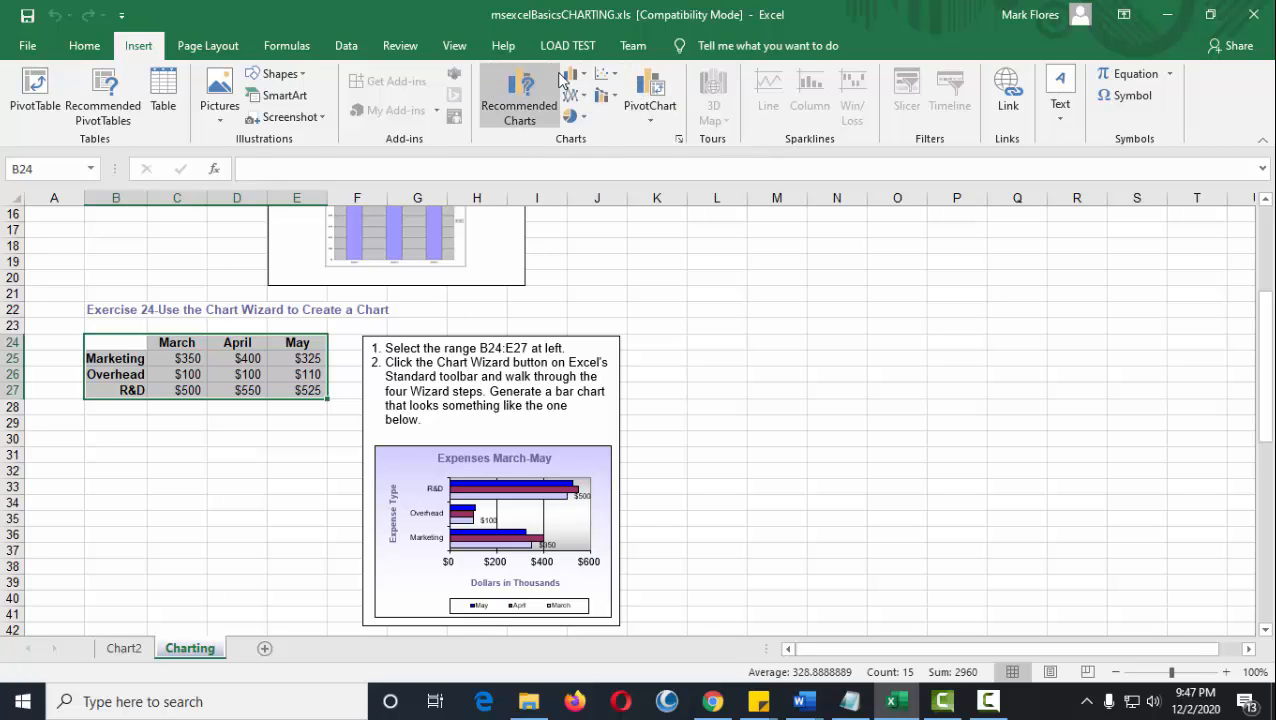
# Insert a Clustered Bar chart with expense types on the axis and months as series, and place it beside the Exercise 24 instructions.
pyautogui.click(585, 119)
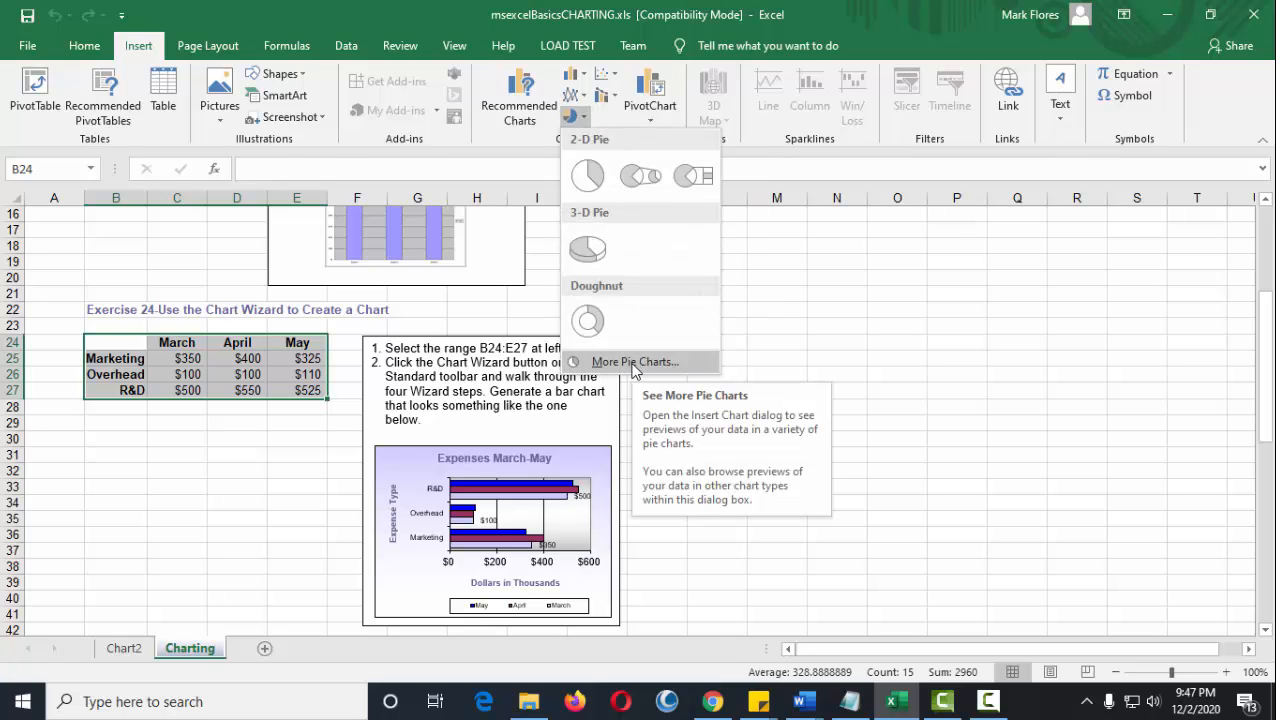
pyautogui.click(584, 117)
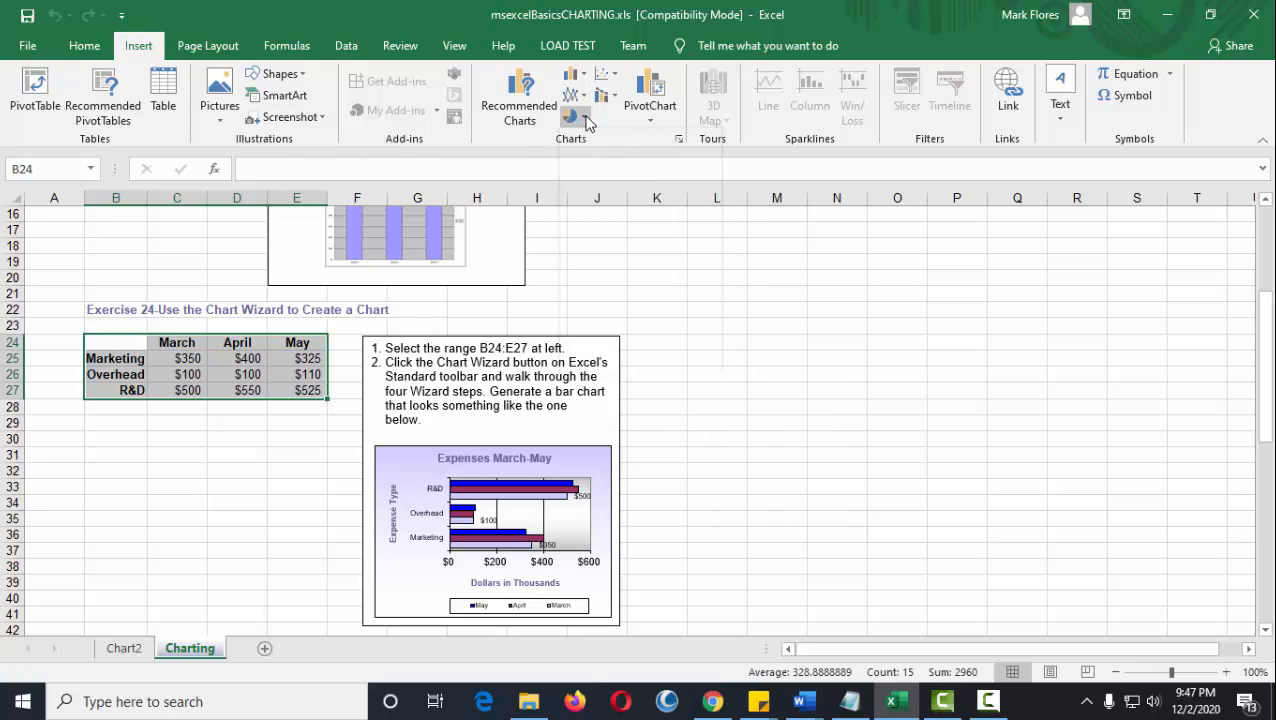
pyautogui.click(584, 117)
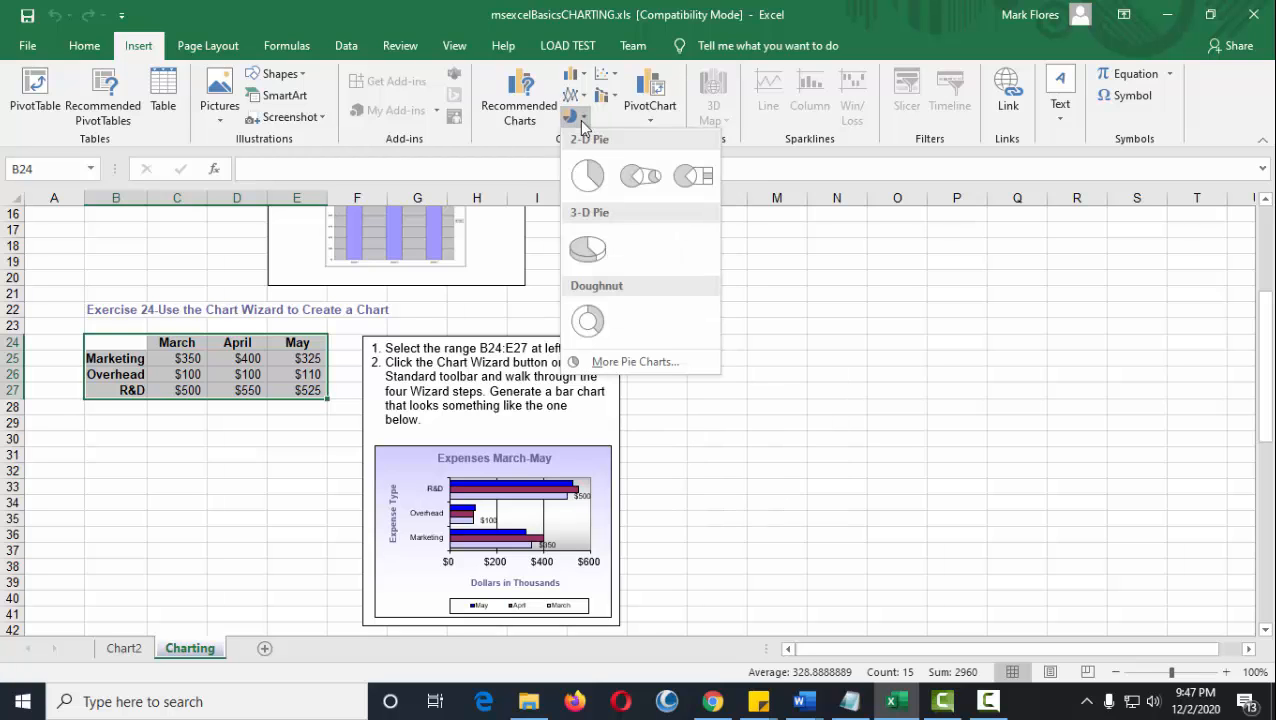
pyautogui.click(629, 362)
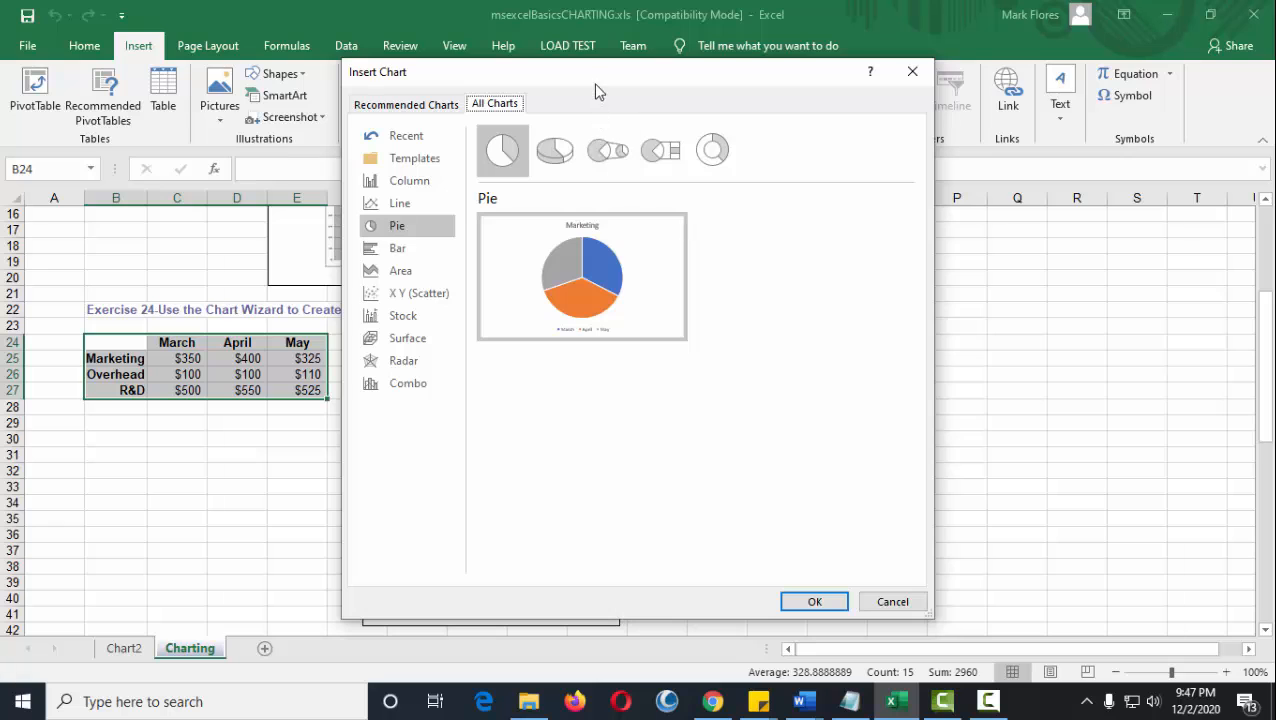
pyautogui.moveTo(598, 79); pyautogui.dragTo(938, 93)
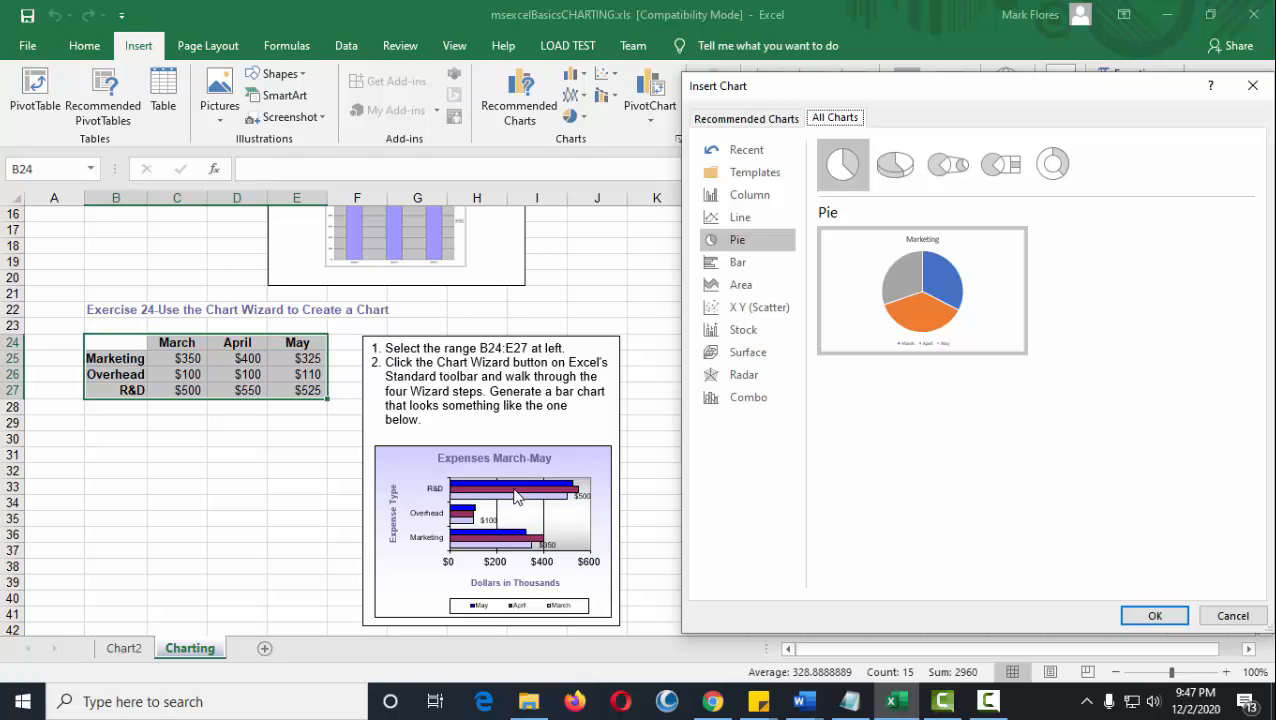
pyautogui.click(755, 272)
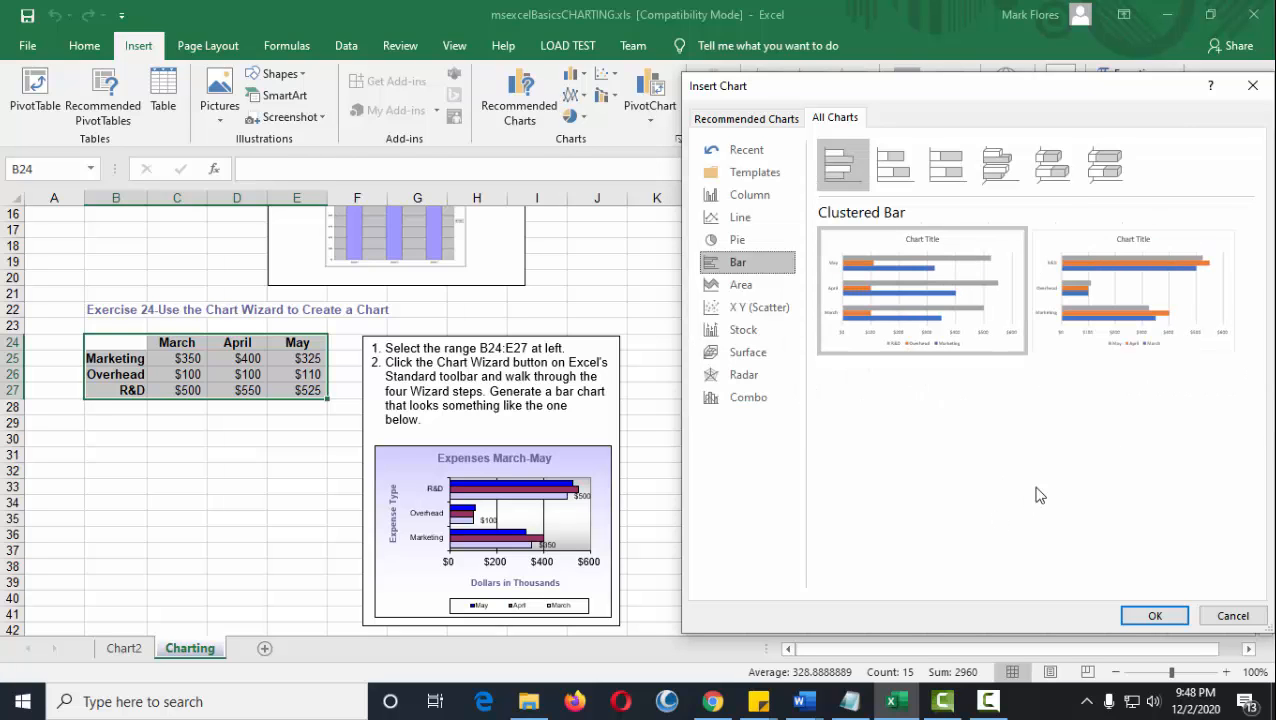
pyautogui.click(1156, 303)
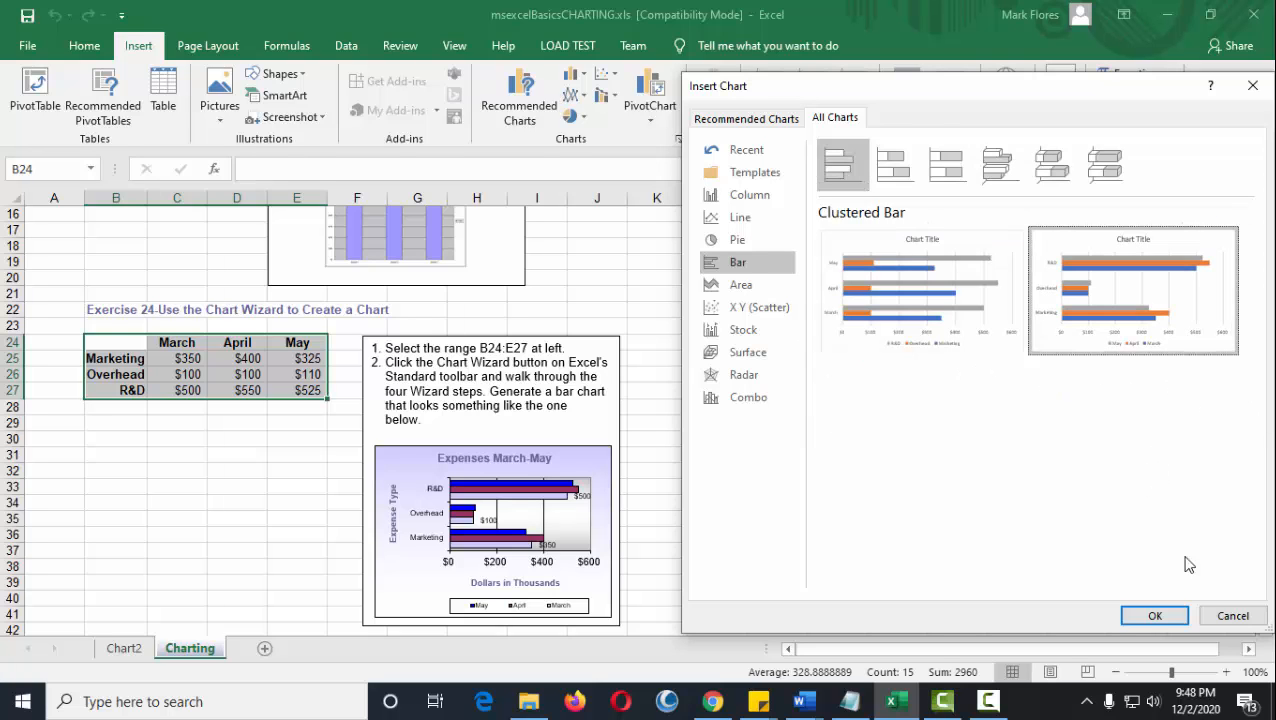
pyautogui.click(1179, 617)
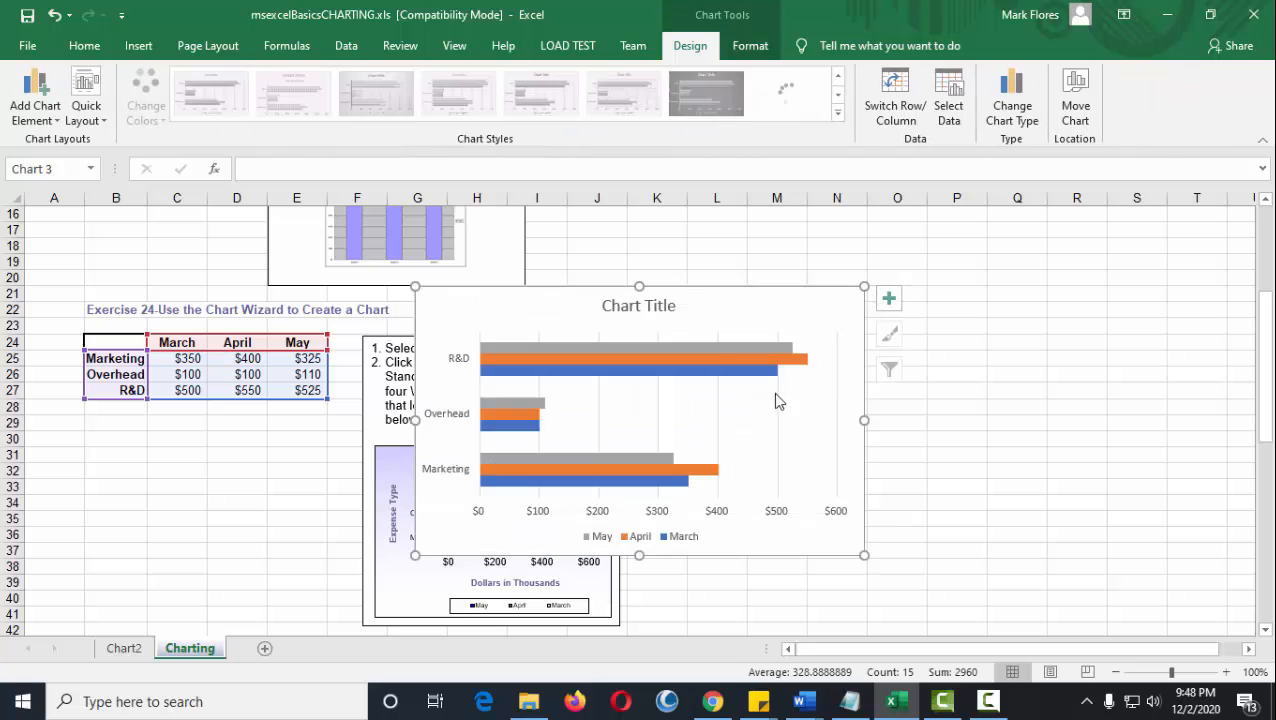
pyautogui.click(721, 344)
pyautogui.moveTo(802, 318); pyautogui.dragTo(1022, 376)
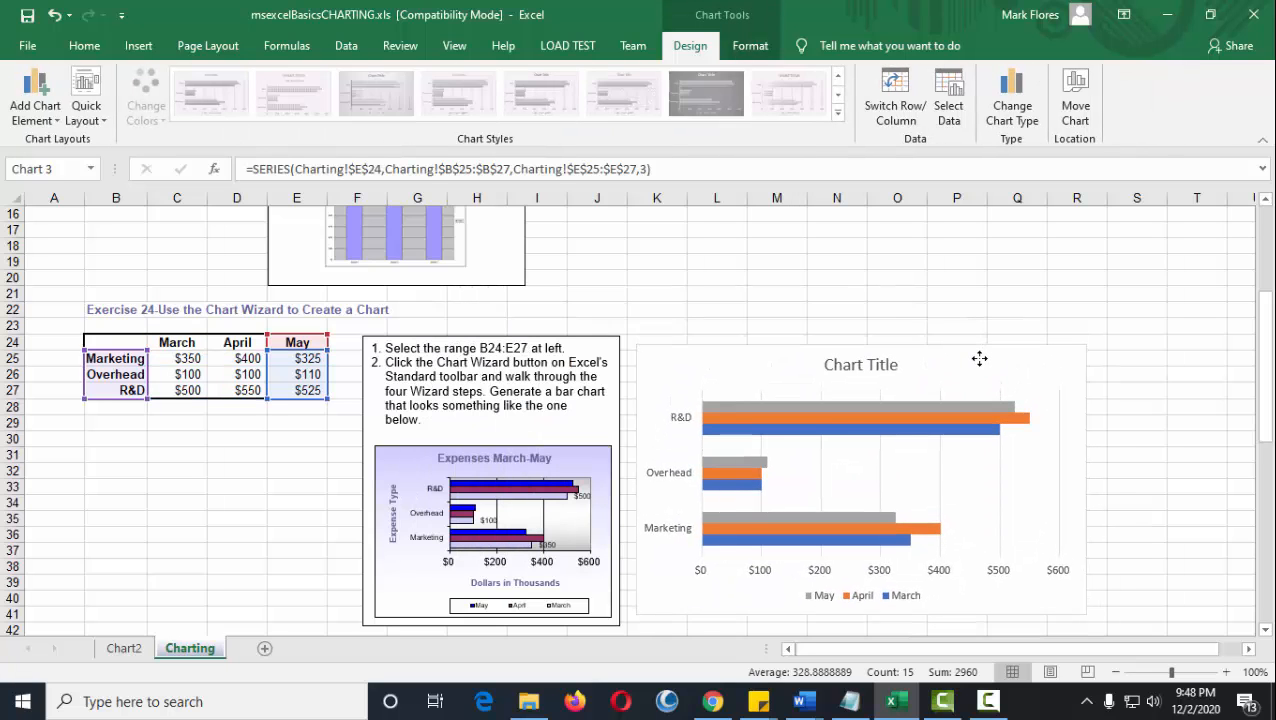
pyautogui.click(880, 365)
pyautogui.doubleClick(893, 365)
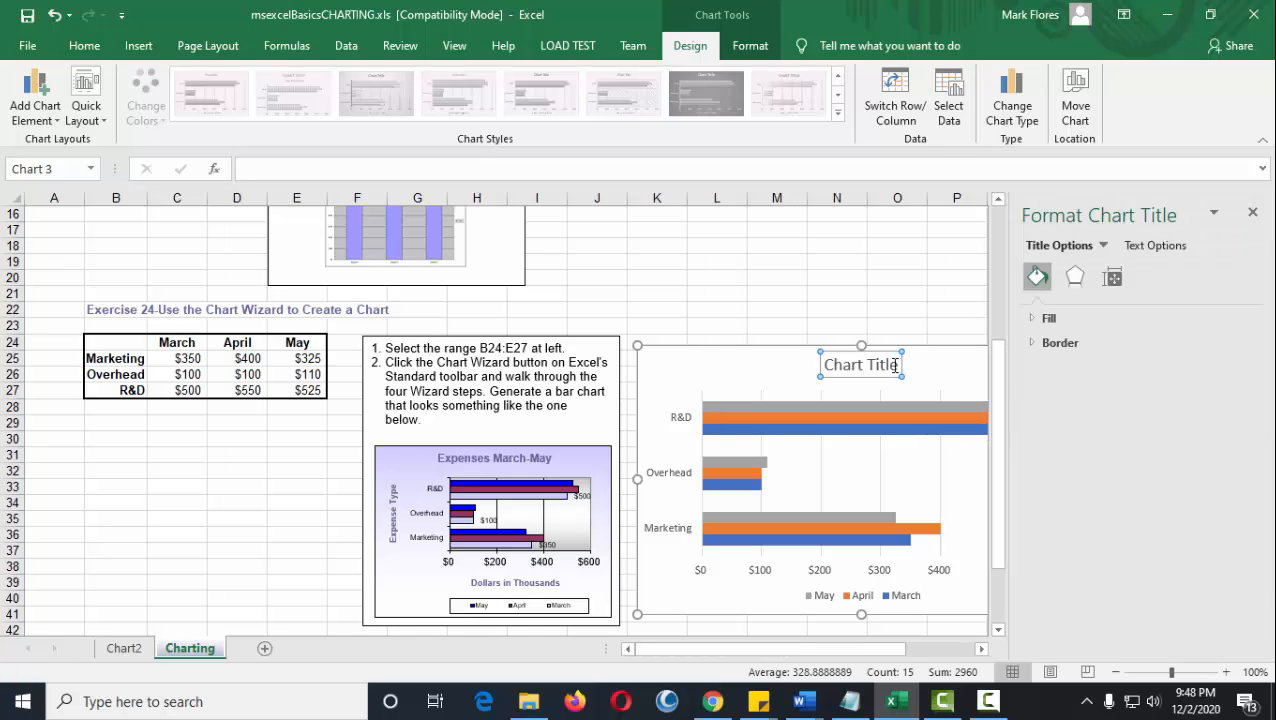
pyautogui.moveTo(898, 365); pyautogui.dragTo(820, 365)
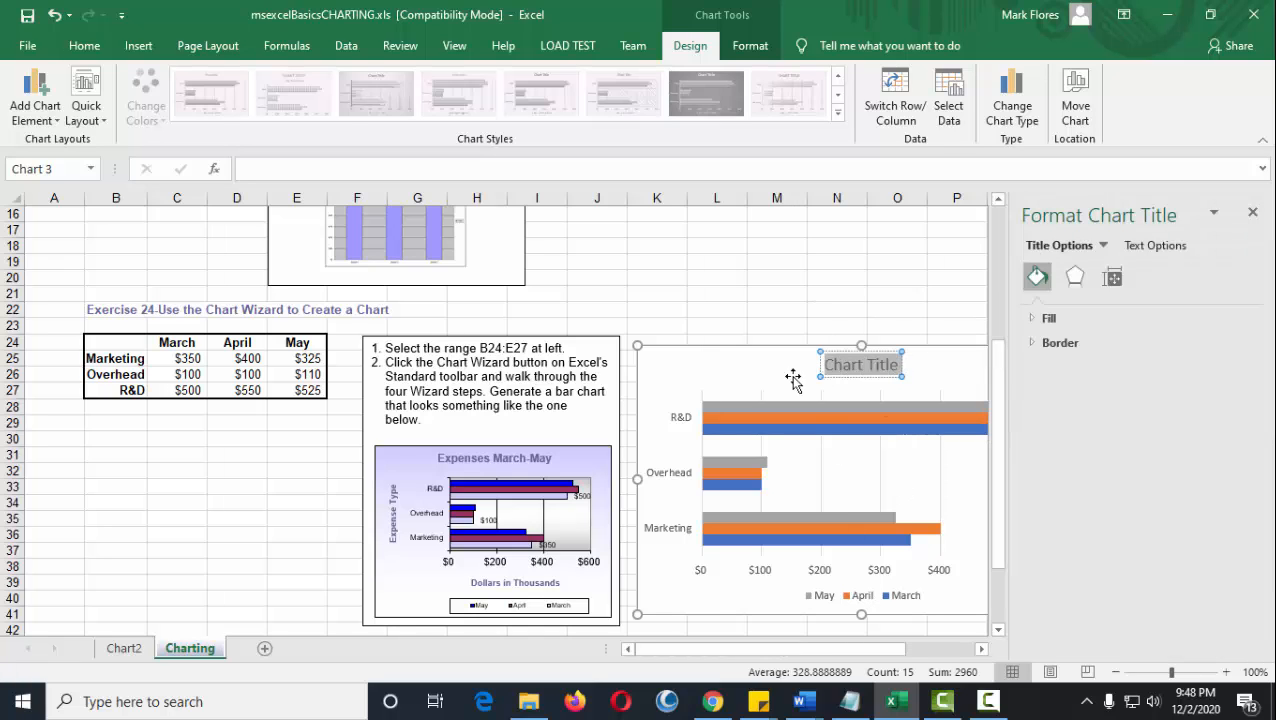
pyautogui.click(744, 372)
pyautogui.click(782, 293)
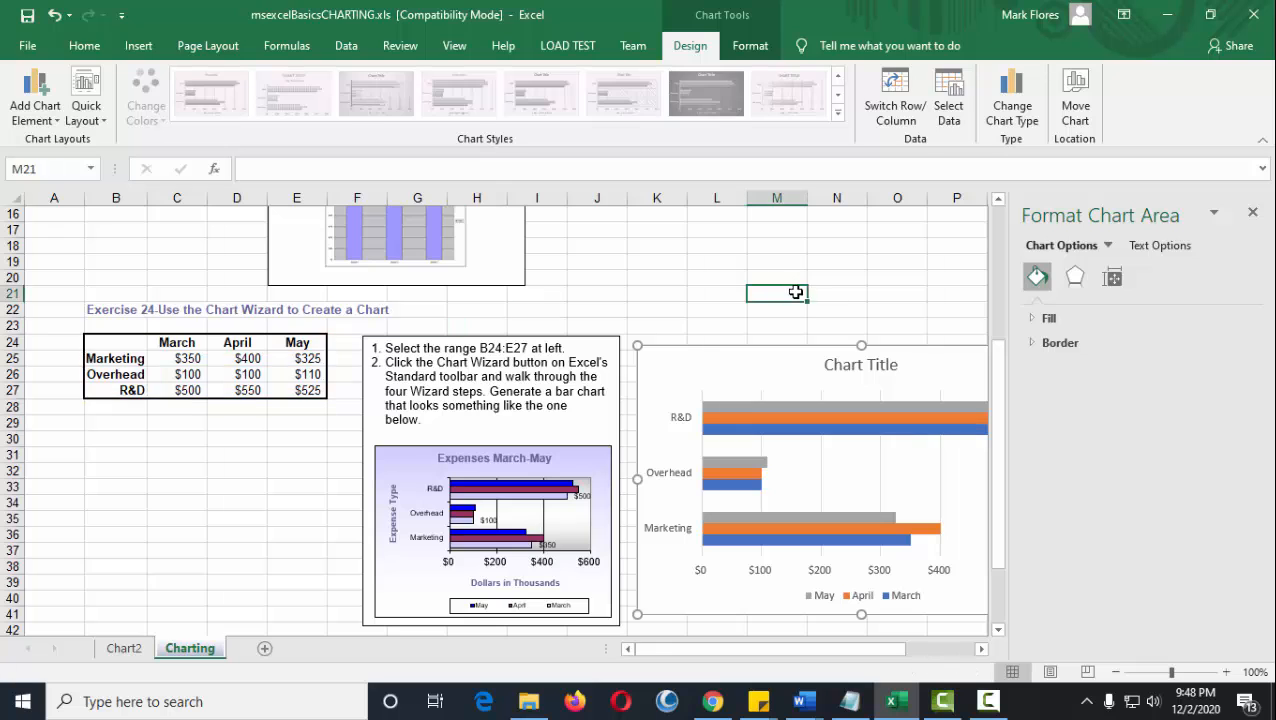
pyautogui.scroll(-2, 843, 288)
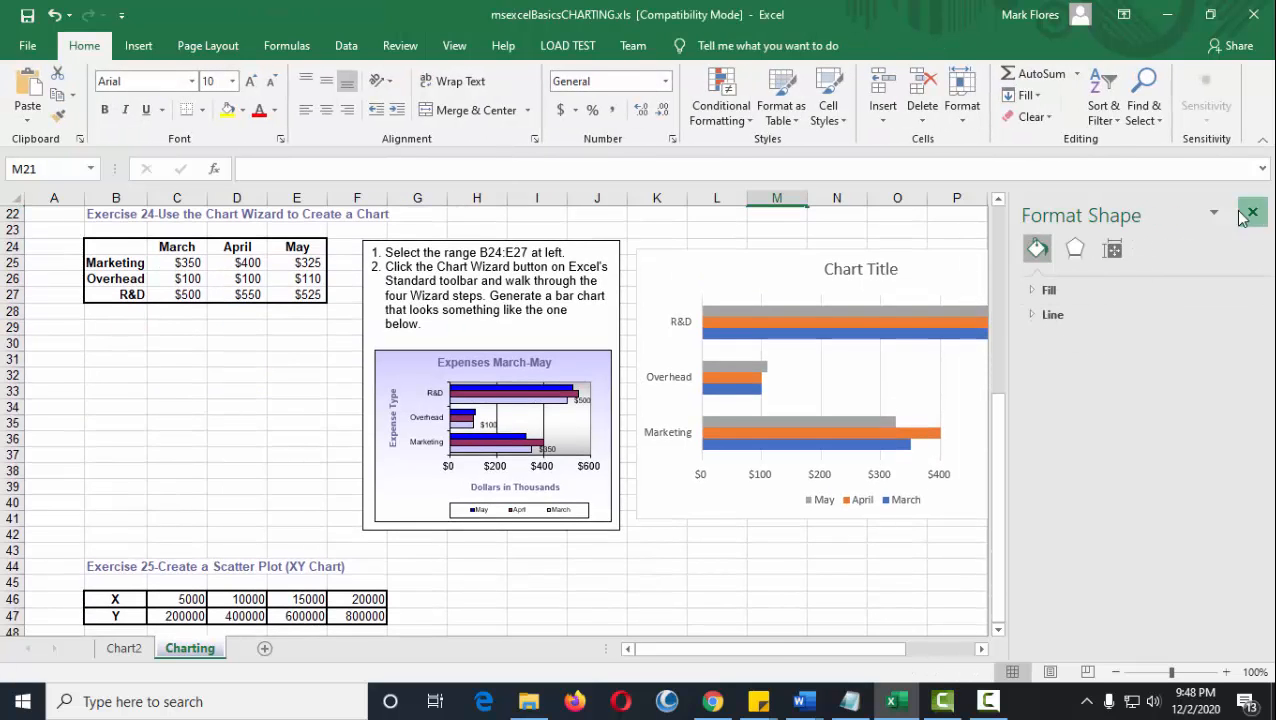
pyautogui.click(1252, 211)
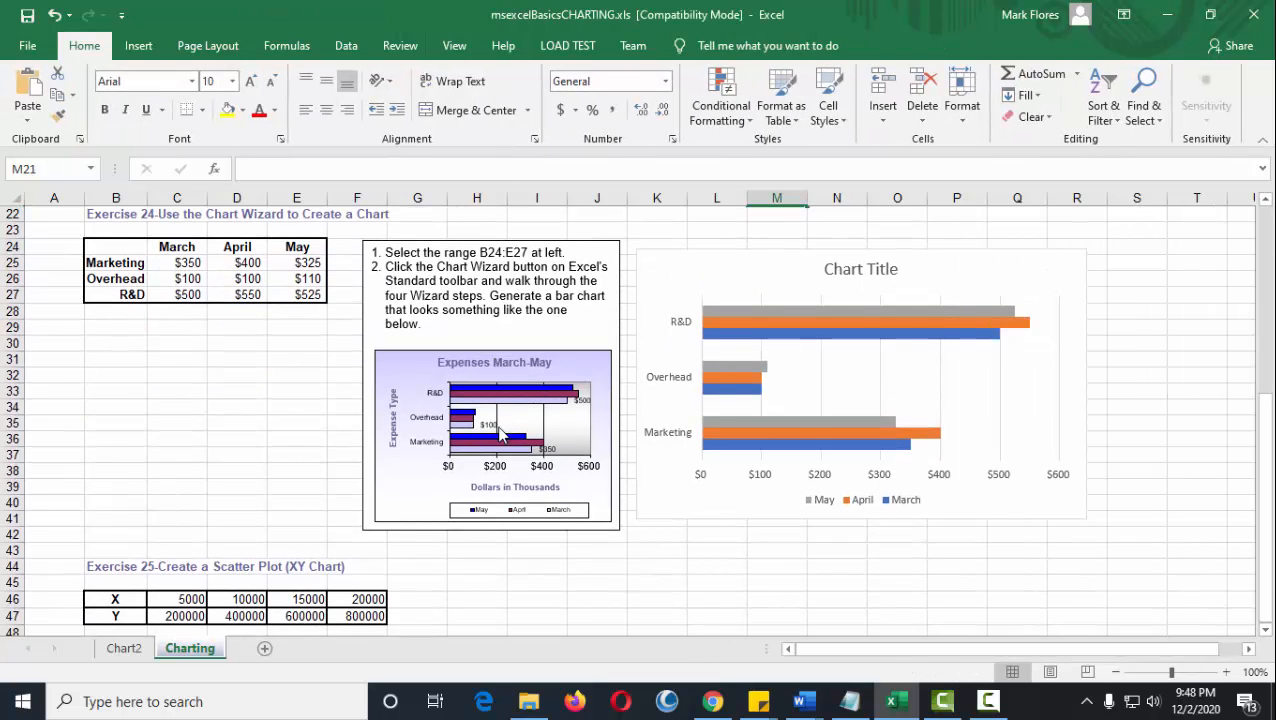
# Nudge the expense bar chart slightly upward beside the Exercise 24 sample chart.
pyautogui.scroll(-1, 756, 505)
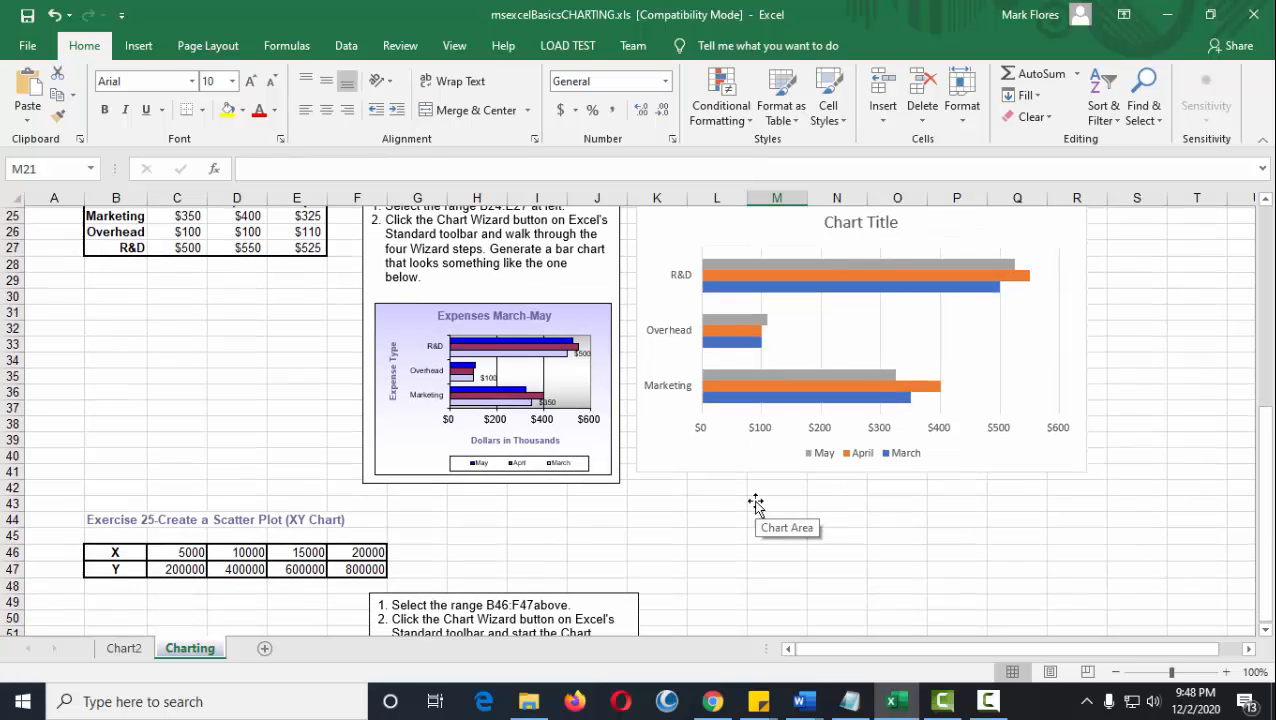
pyautogui.scroll(3, 800, 450)
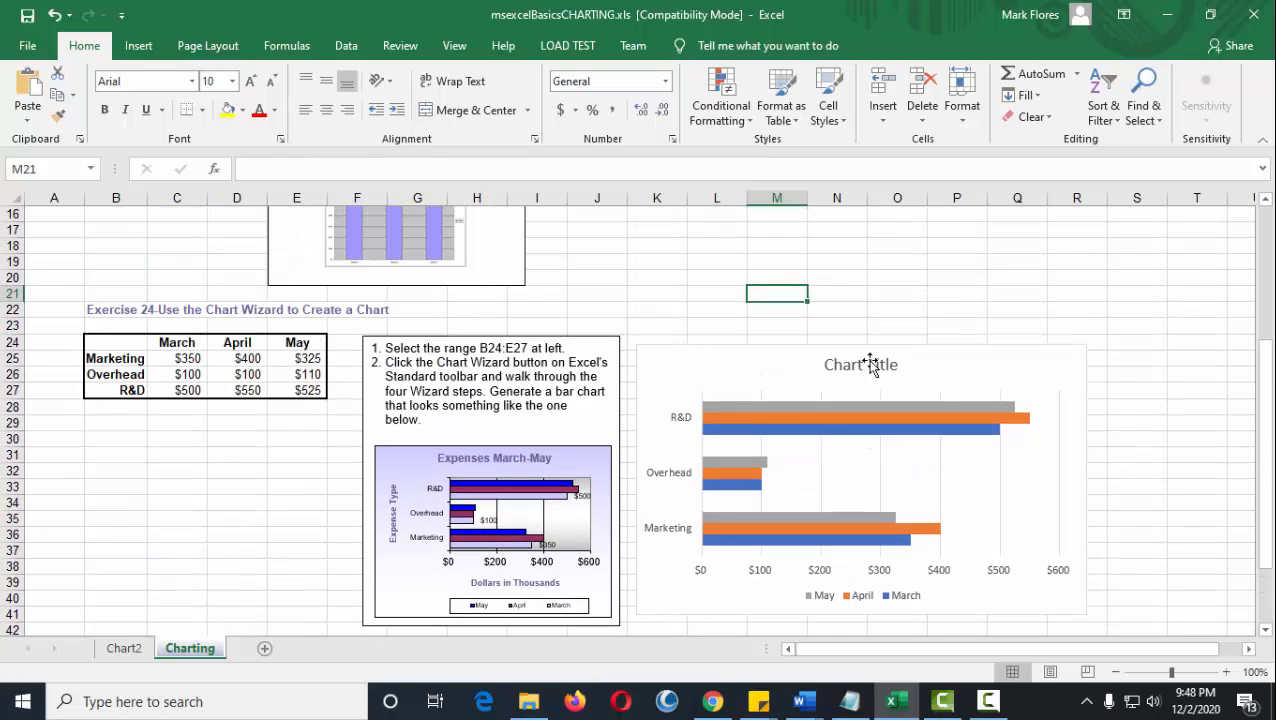
pyautogui.moveTo(926, 318); pyautogui.dragTo(914, 370)
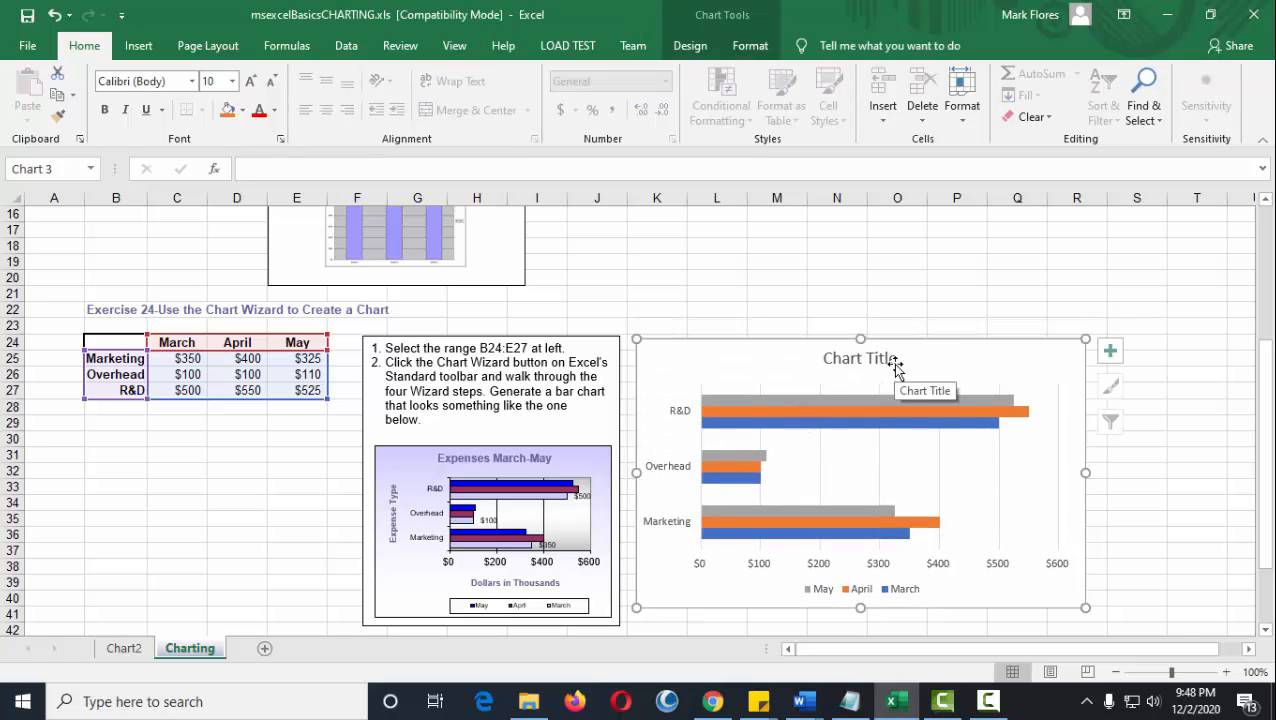
# Review the bar chart against the sample, then go to the Exercise 25 scatter plot heading in B44.
pyautogui.scroll(-2, 800, 490)
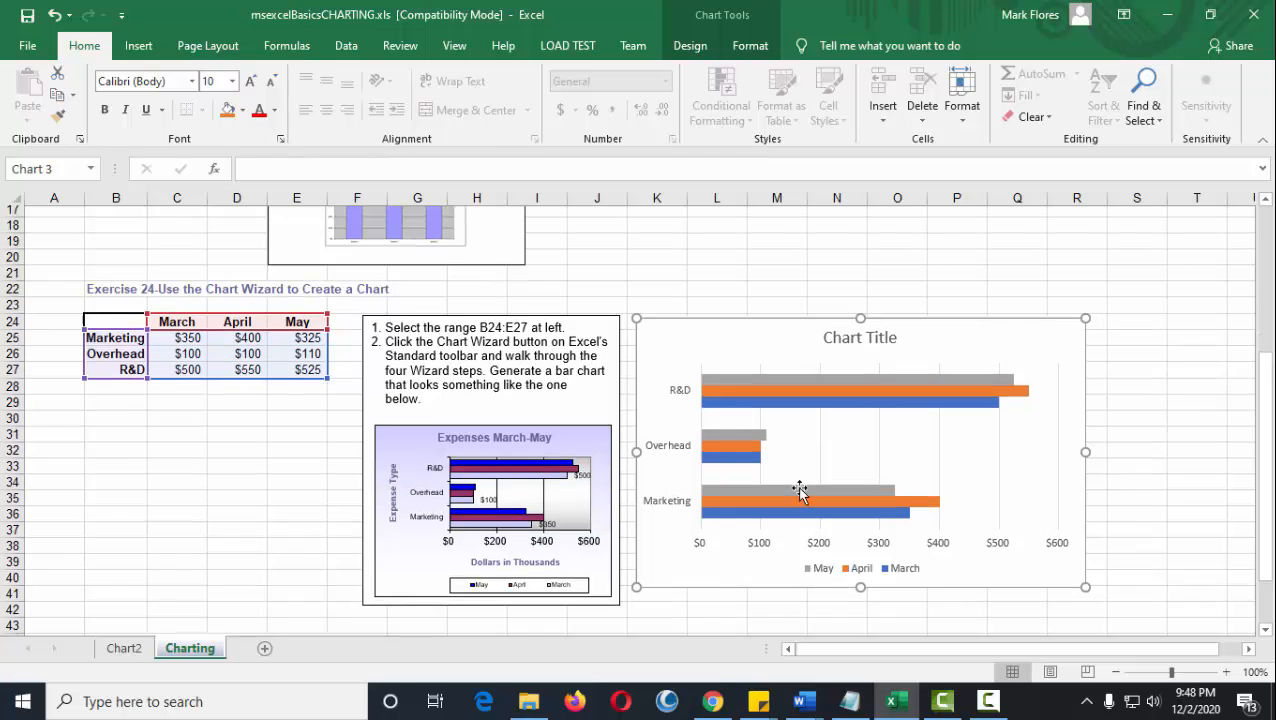
pyautogui.scroll(-3, 800, 490)
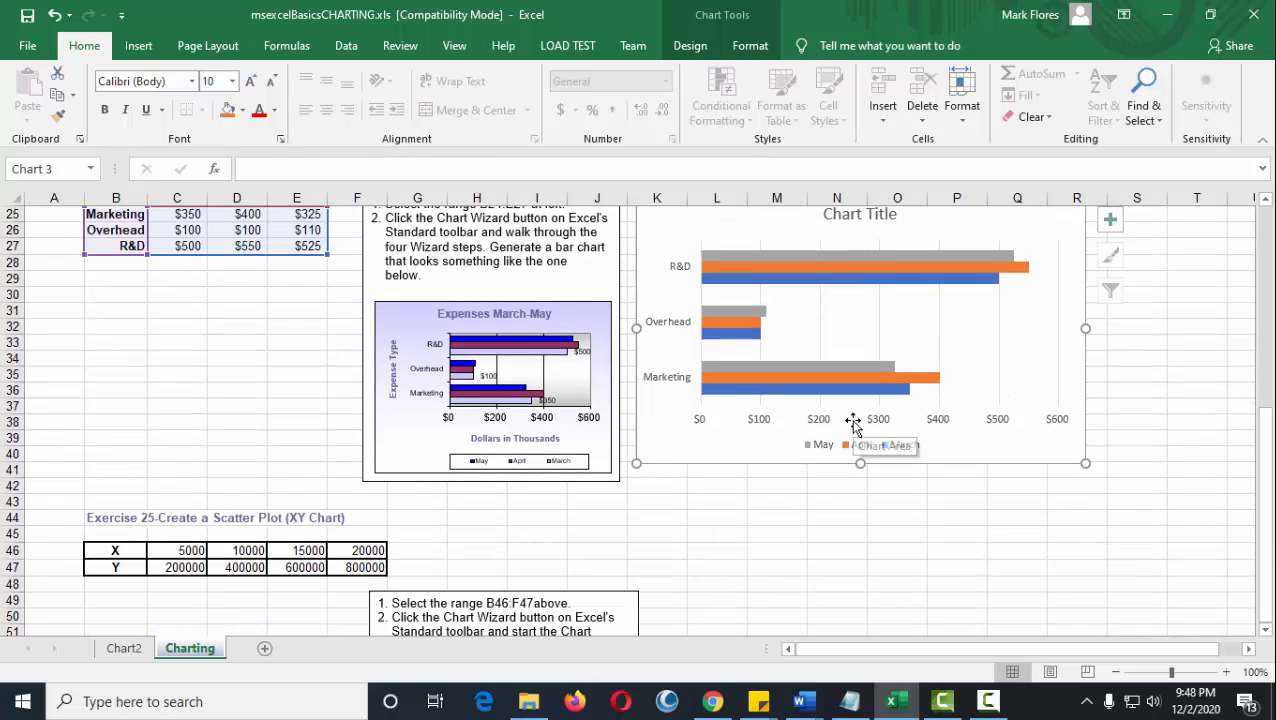
pyautogui.scroll(3, 853, 425)
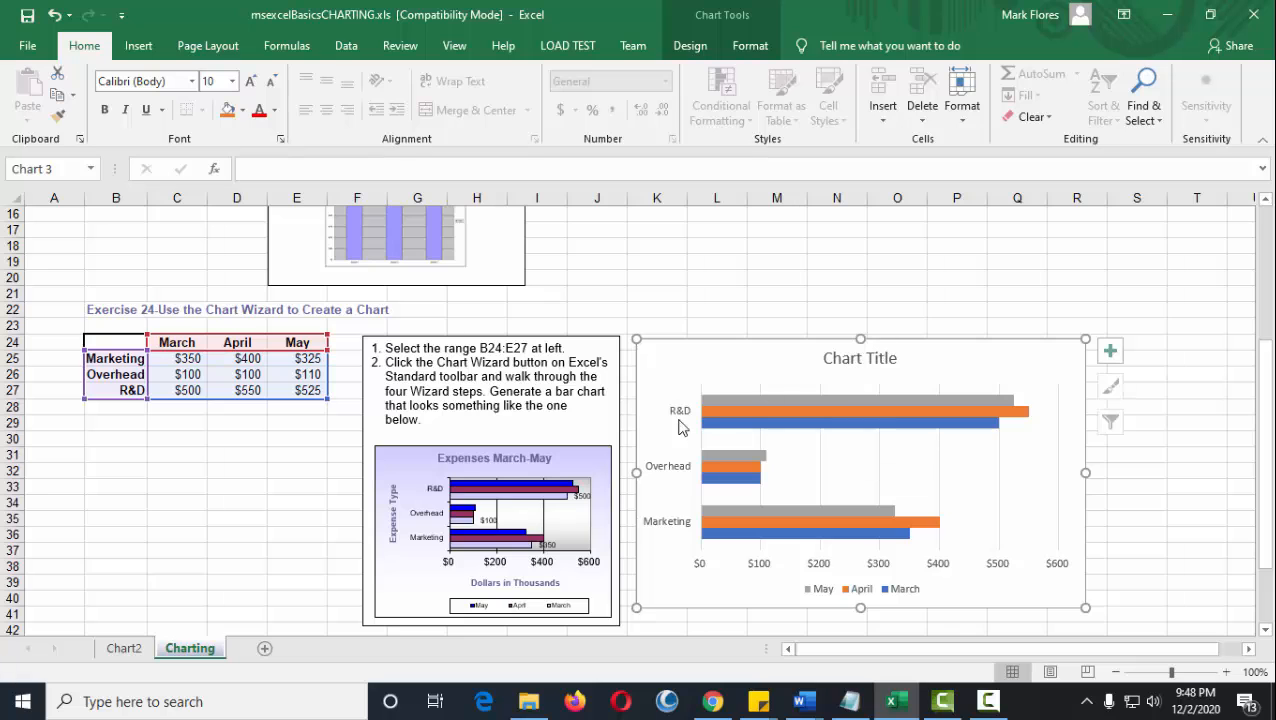
pyautogui.scroll(-5, 780, 512)
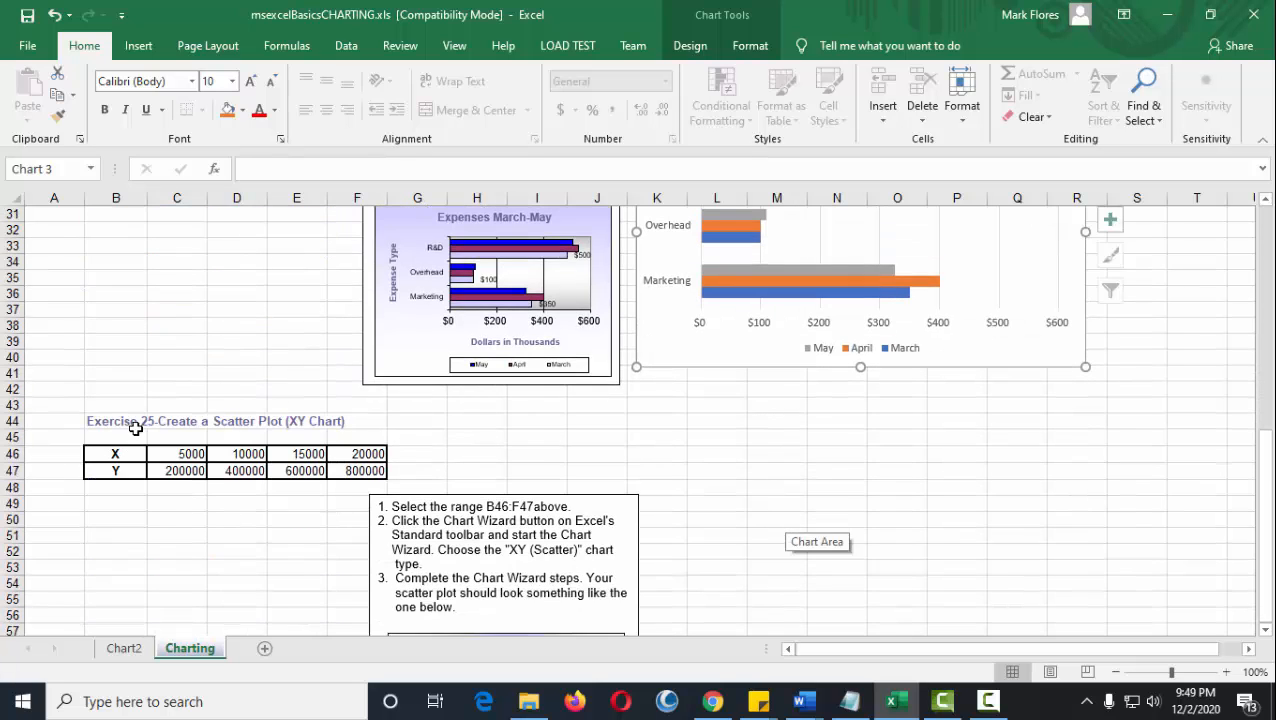
pyautogui.click(135, 428)
pyautogui.scroll(-1, 410, 474)
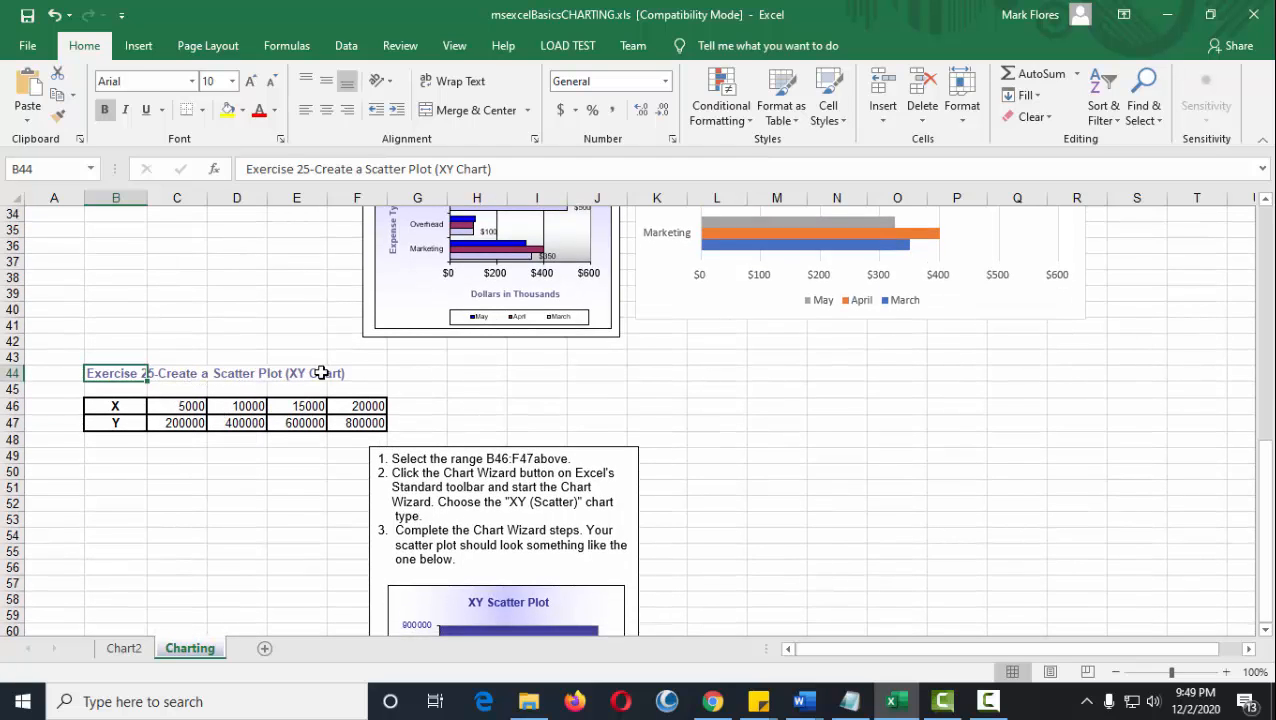
# Select the Exercise 25 data range B46:F47, including the X and Y labels.
pyautogui.scroll(-3, 467, 416)
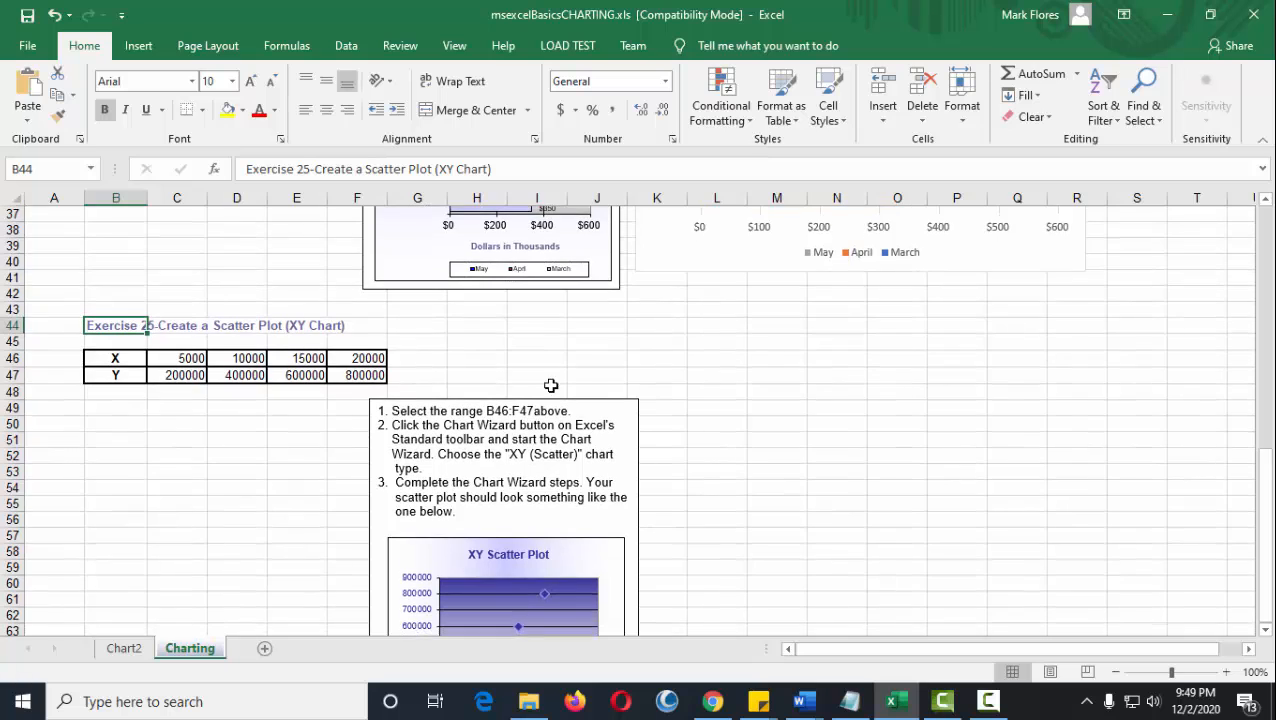
pyautogui.scroll(2, 538, 402)
pyautogui.moveTo(114, 359); pyautogui.dragTo(368, 372)
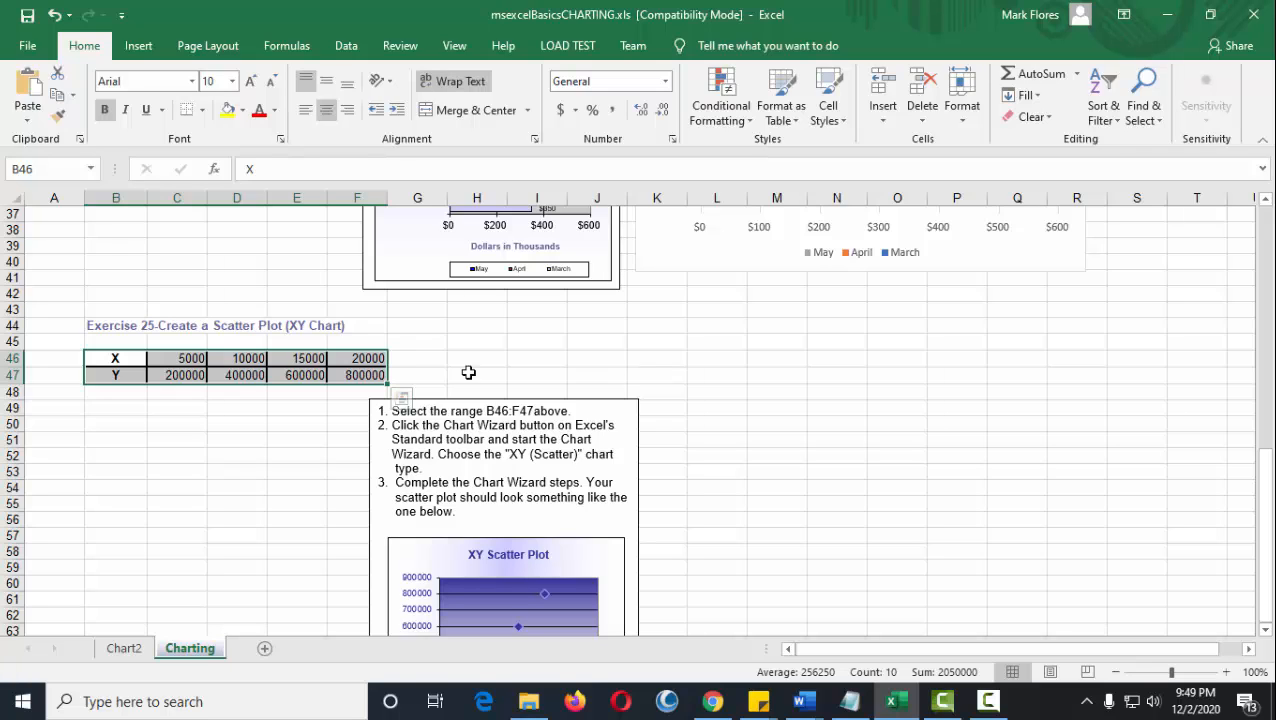
pyautogui.click(549, 357)
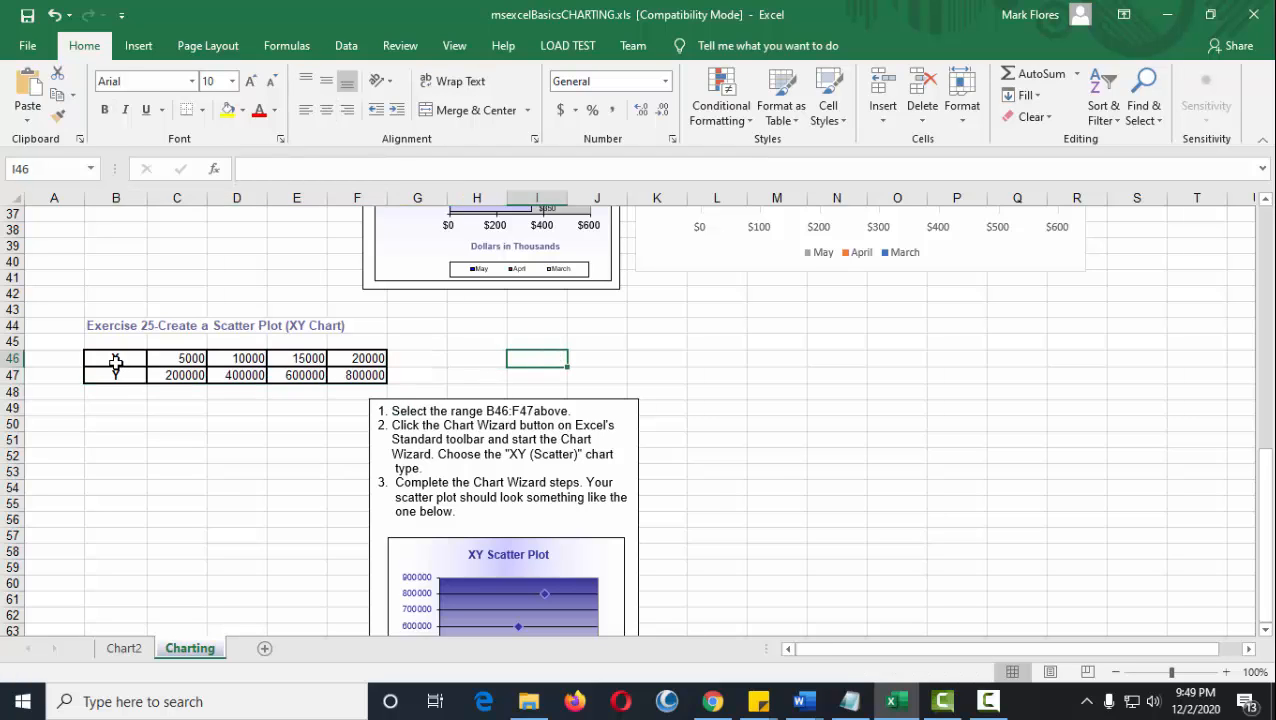
pyautogui.moveTo(116, 364); pyautogui.dragTo(355, 374)
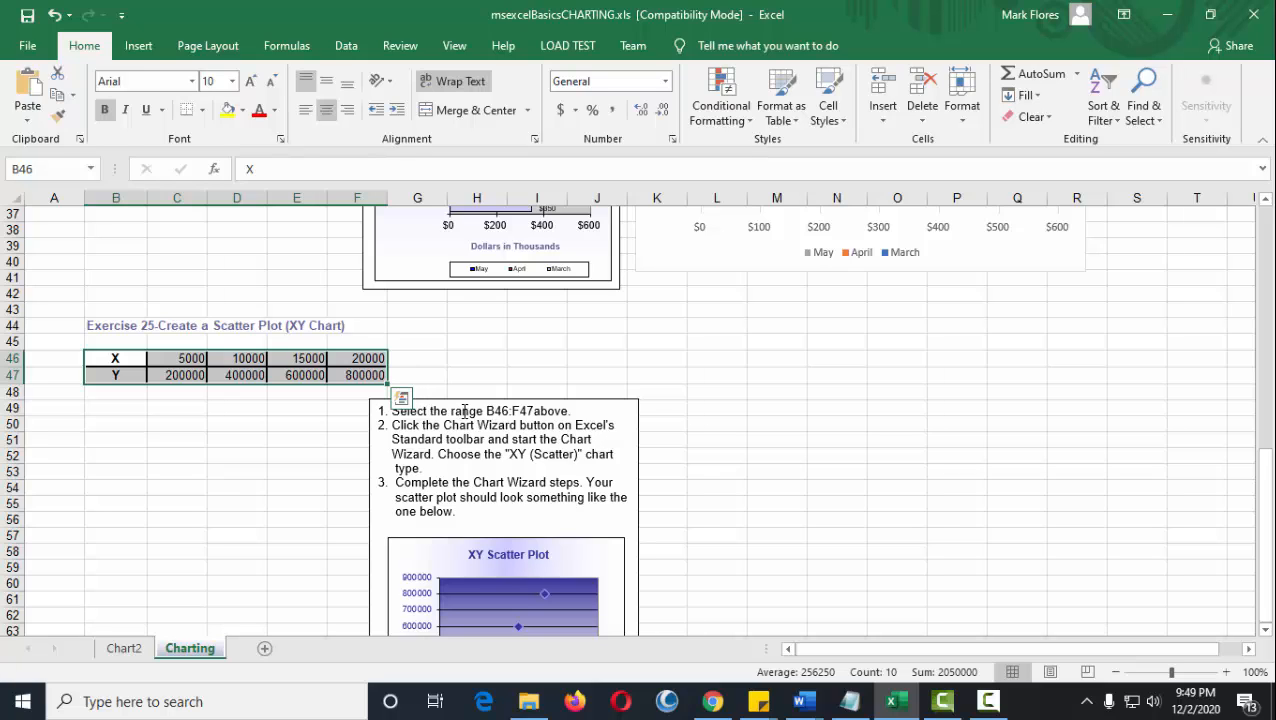
pyautogui.moveTo(485, 410); pyautogui.dragTo(567, 411)
pyautogui.moveTo(110, 358); pyautogui.dragTo(360, 375)
# Insert an XY Scatter chart with markers only, plotting the Y row against the X row.
pyautogui.click(138, 46)
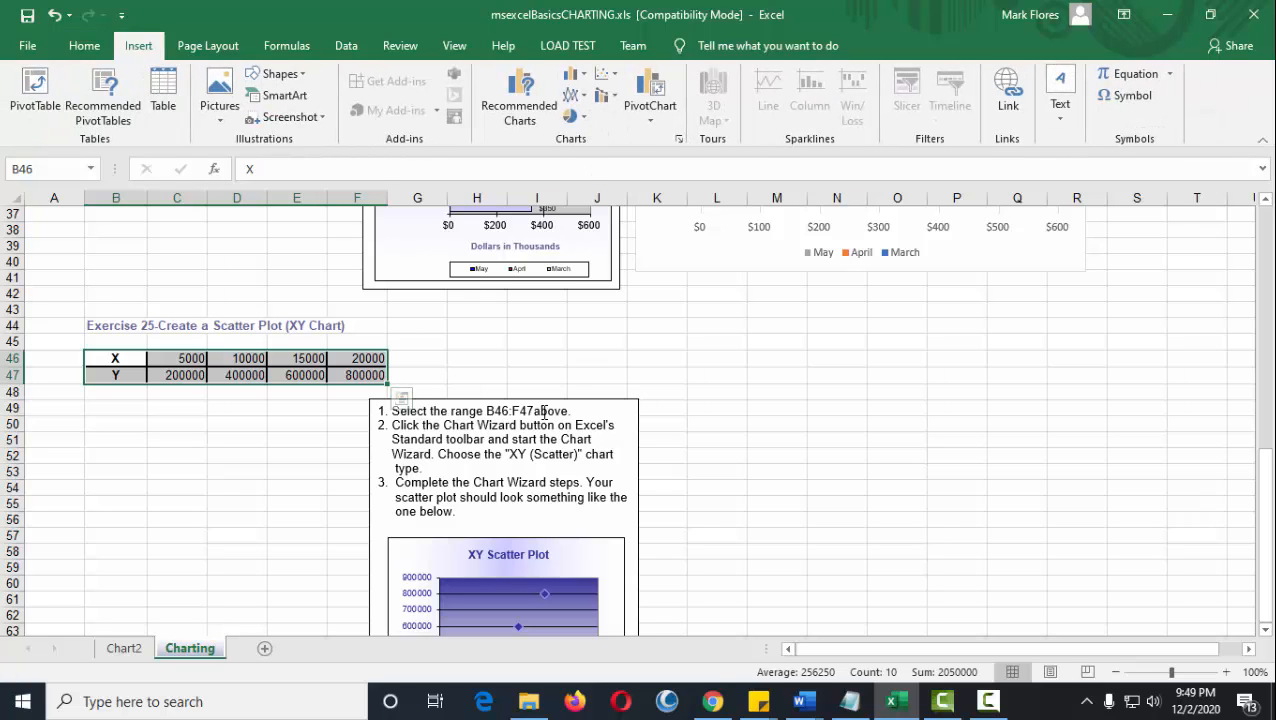
pyautogui.click(580, 117)
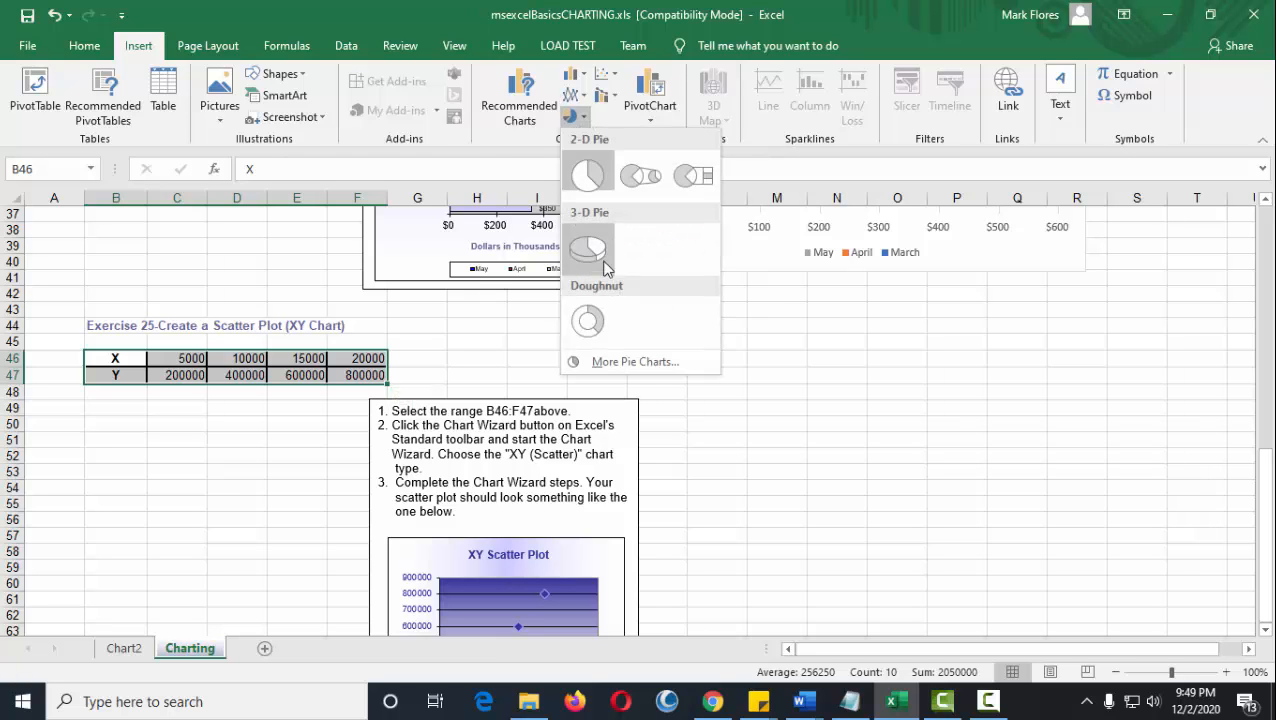
pyautogui.click(729, 360)
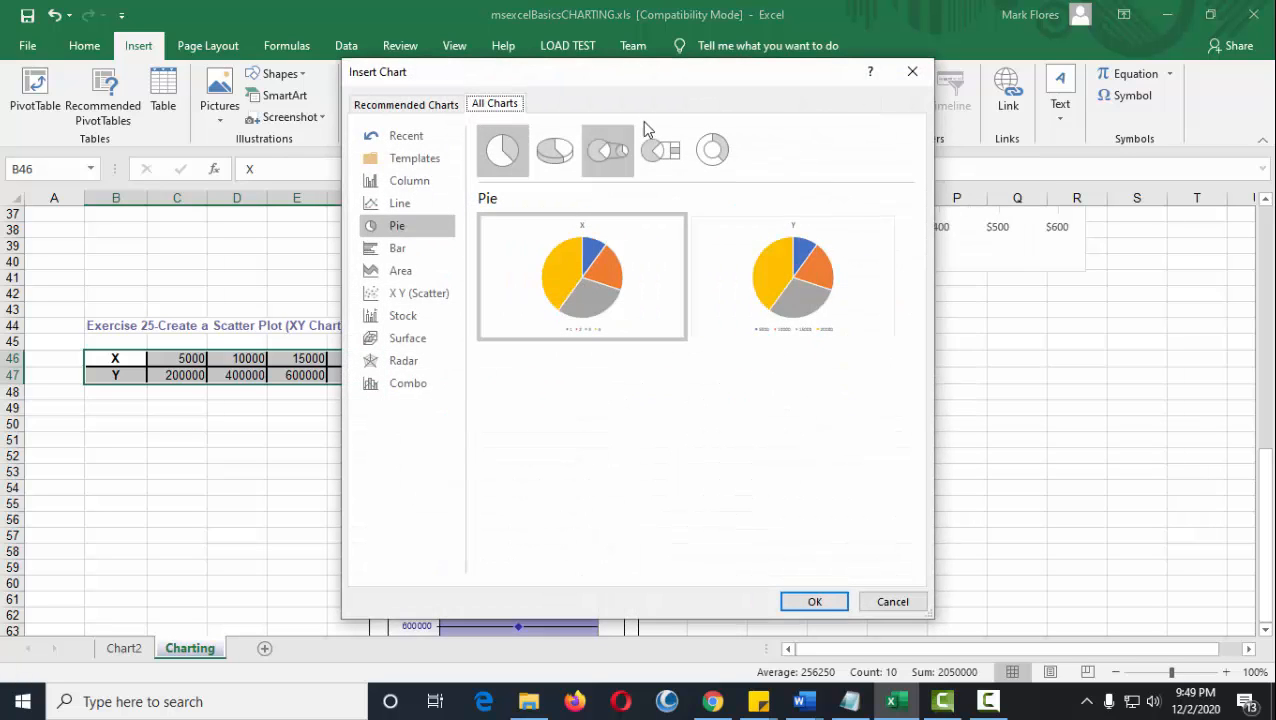
pyautogui.moveTo(620, 80); pyautogui.dragTo(893, 64)
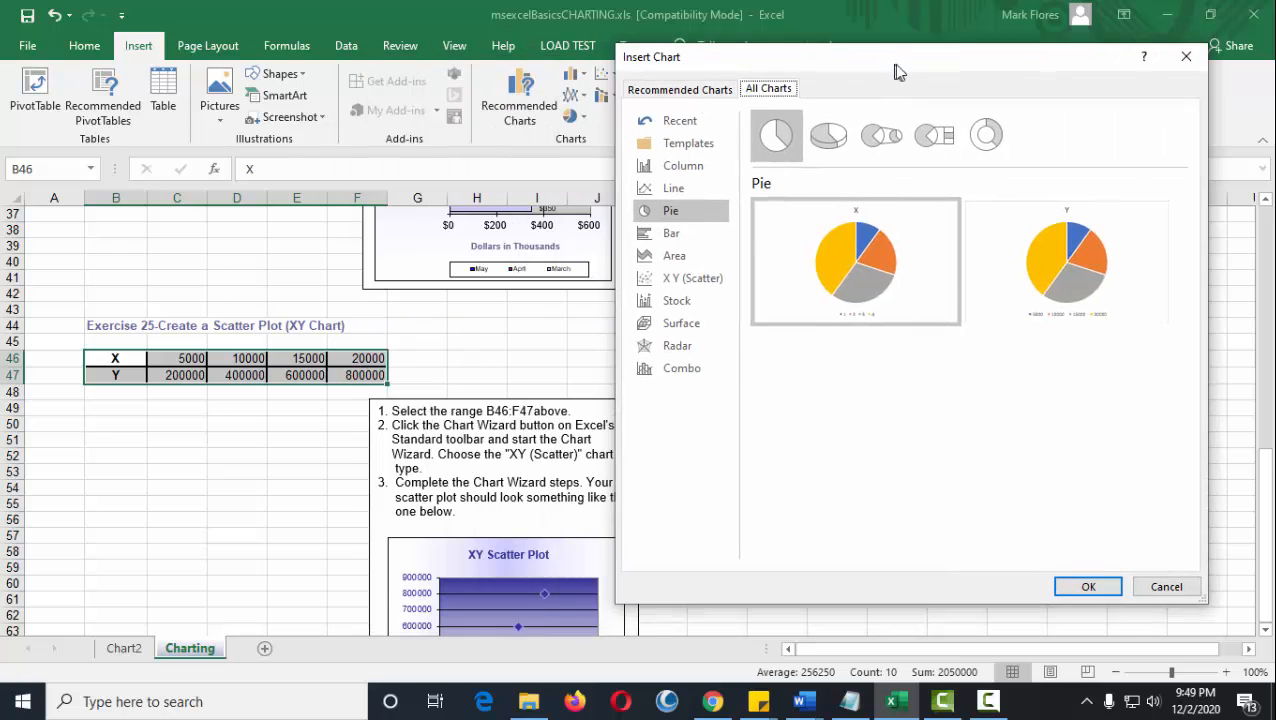
pyautogui.click(668, 278)
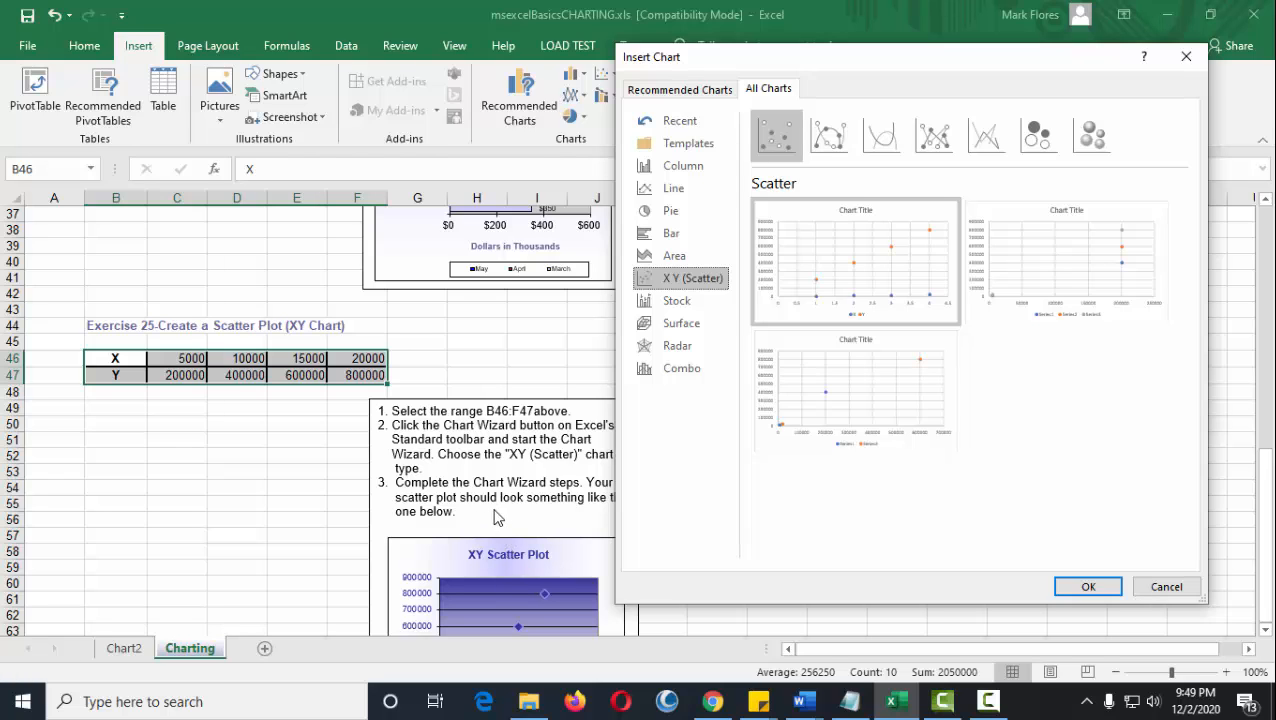
pyautogui.moveTo(910, 233)
pyautogui.moveTo(790, 197)
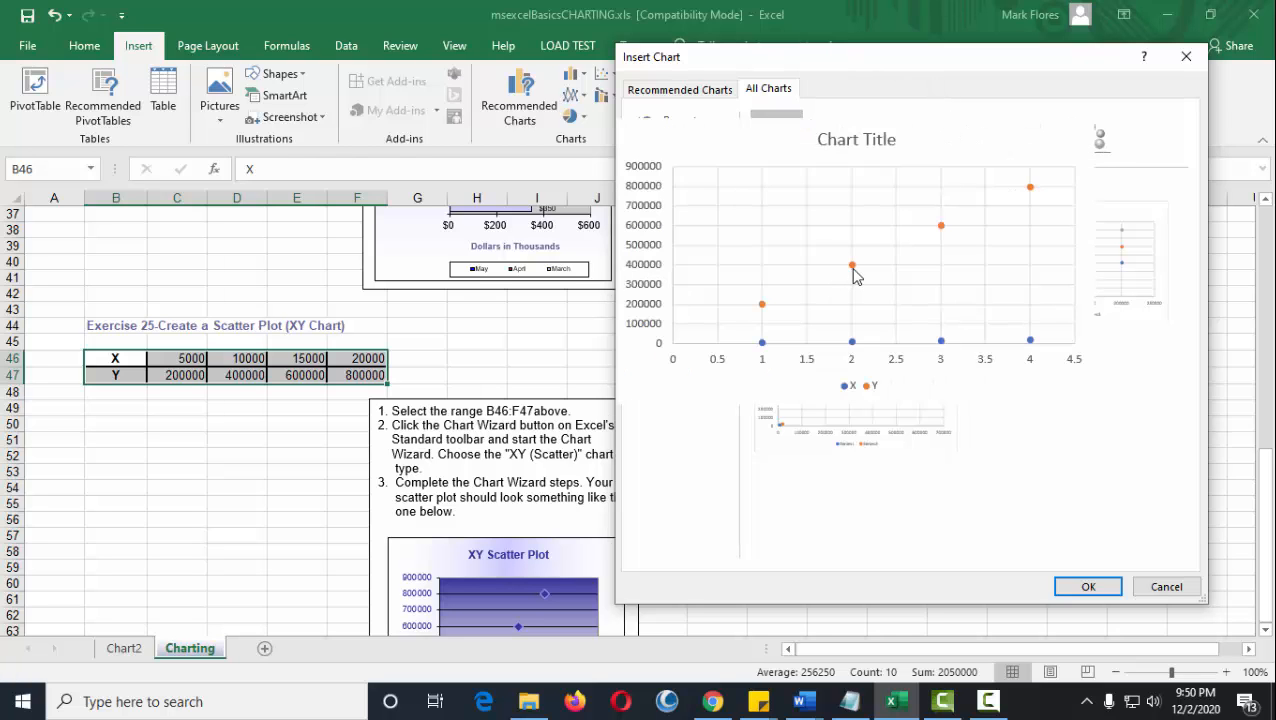
pyautogui.click(1085, 590)
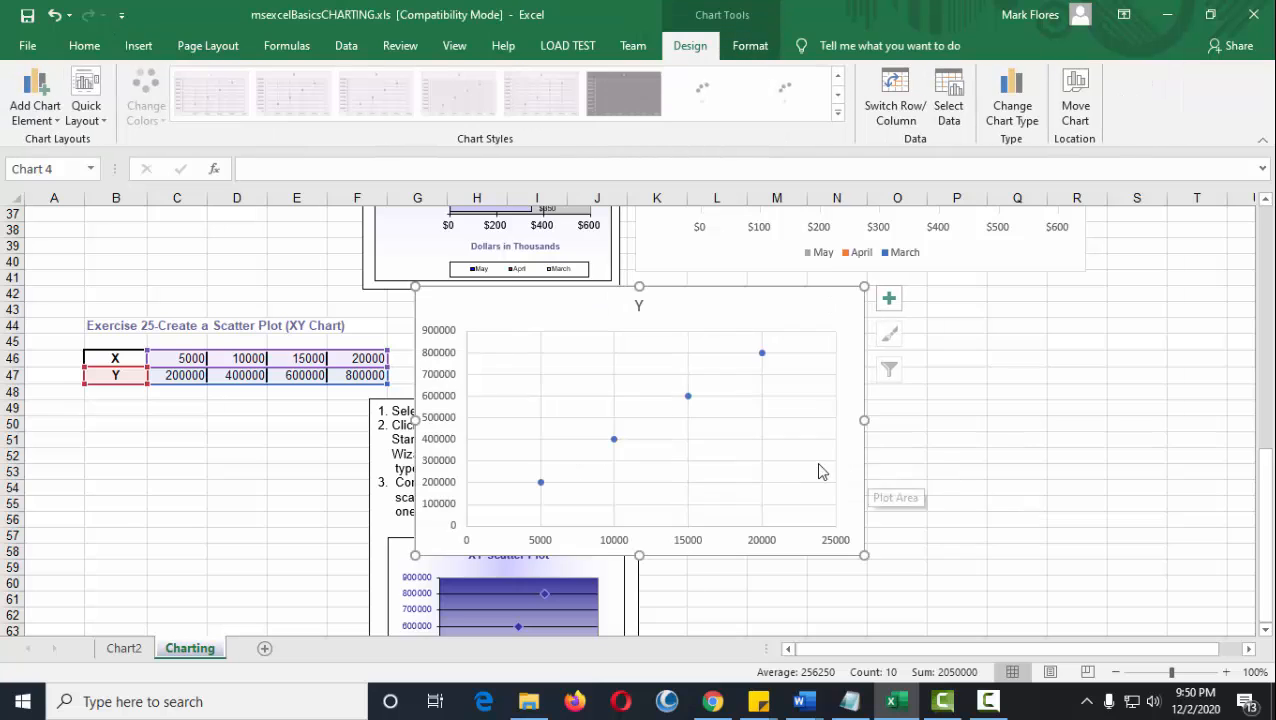
# Move the scatter chart beside the Exercise 25 sample plot, roughly over columns K to R and rows 54 to 71.
pyautogui.scroll(-4, 818, 470)
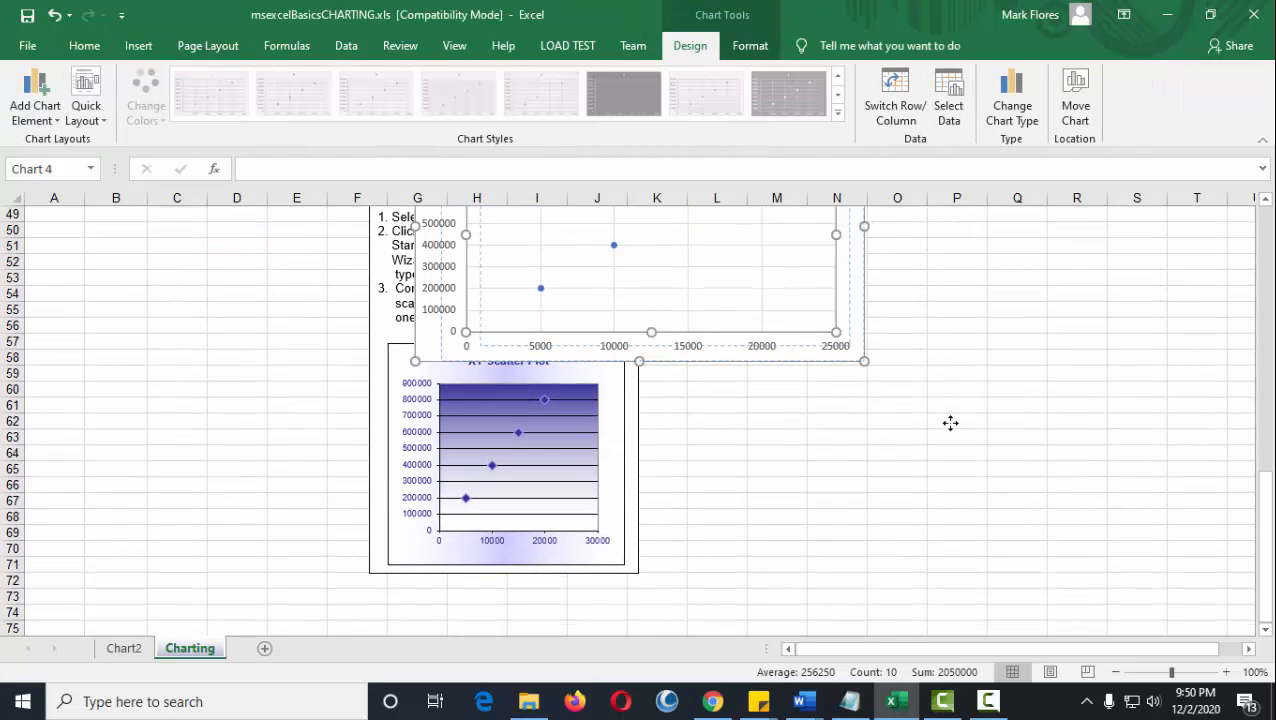
pyautogui.moveTo(950, 423); pyautogui.dragTo(936, 405)
pyautogui.moveTo(865, 284); pyautogui.dragTo(1107, 481)
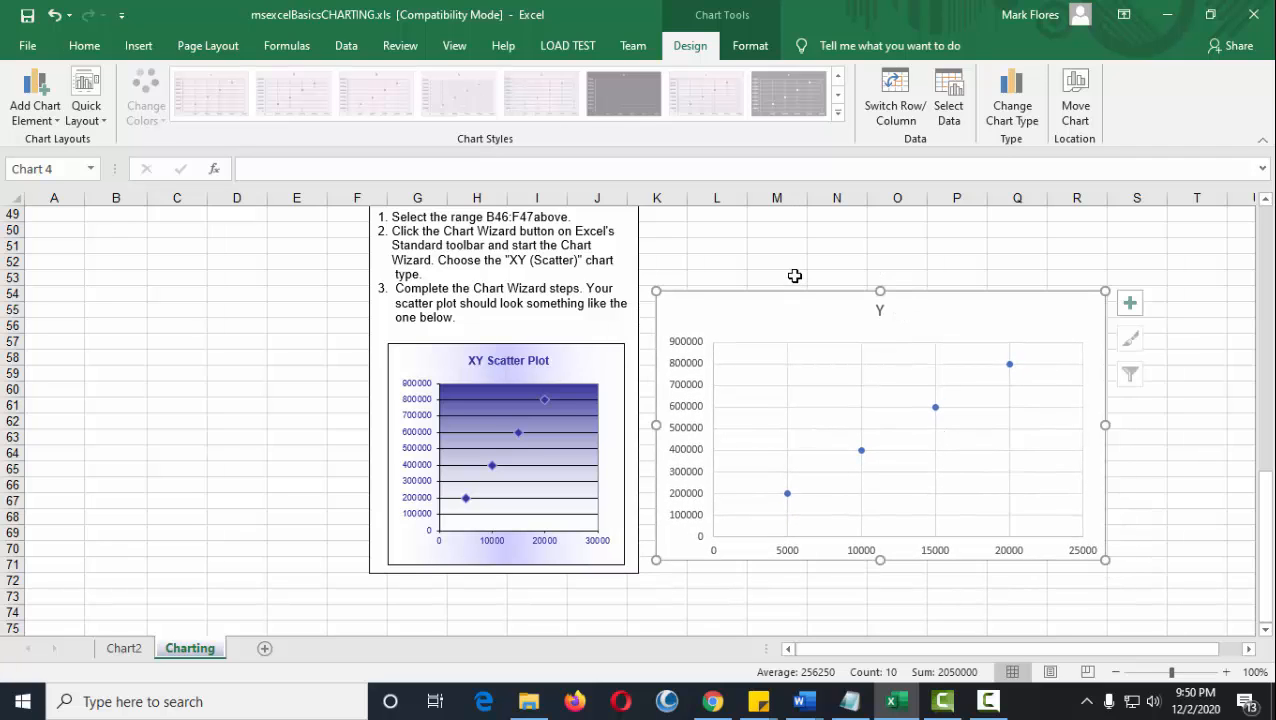
pyautogui.click(284, 389)
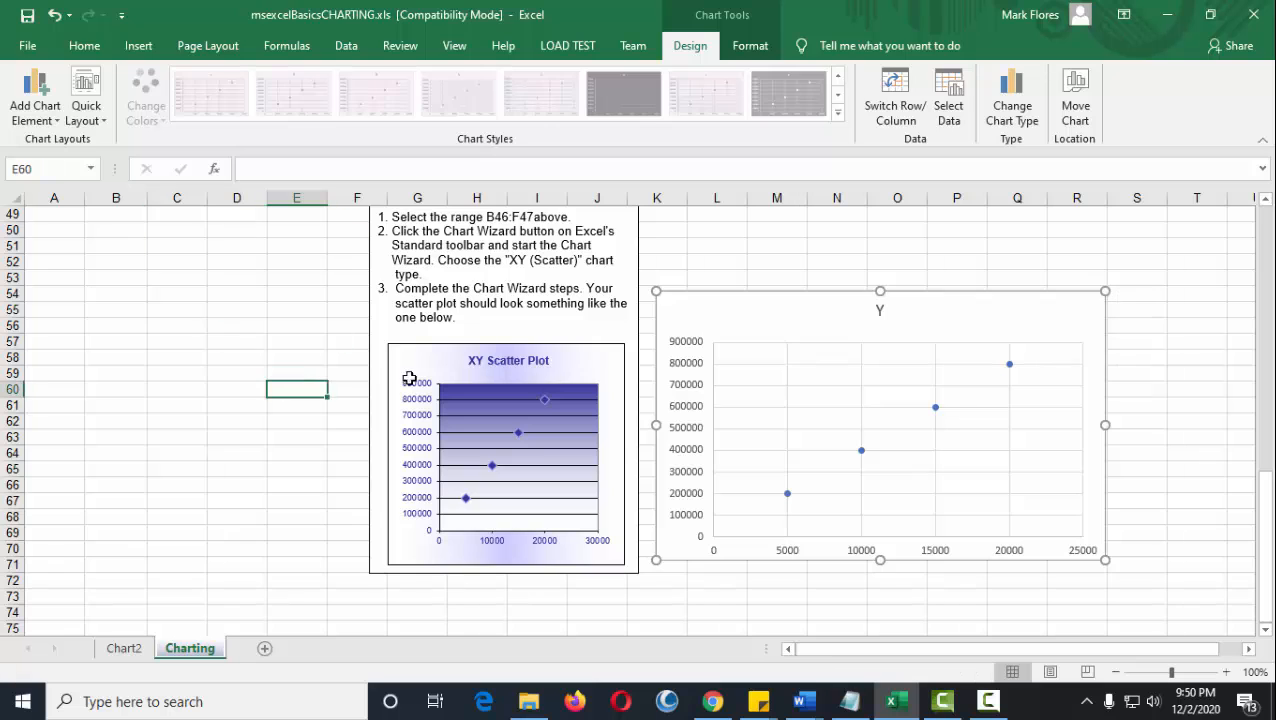
# Review the finished bar and scatter charts against the sample charts in Exercises 23 to 25.
pyautogui.click(879, 311)
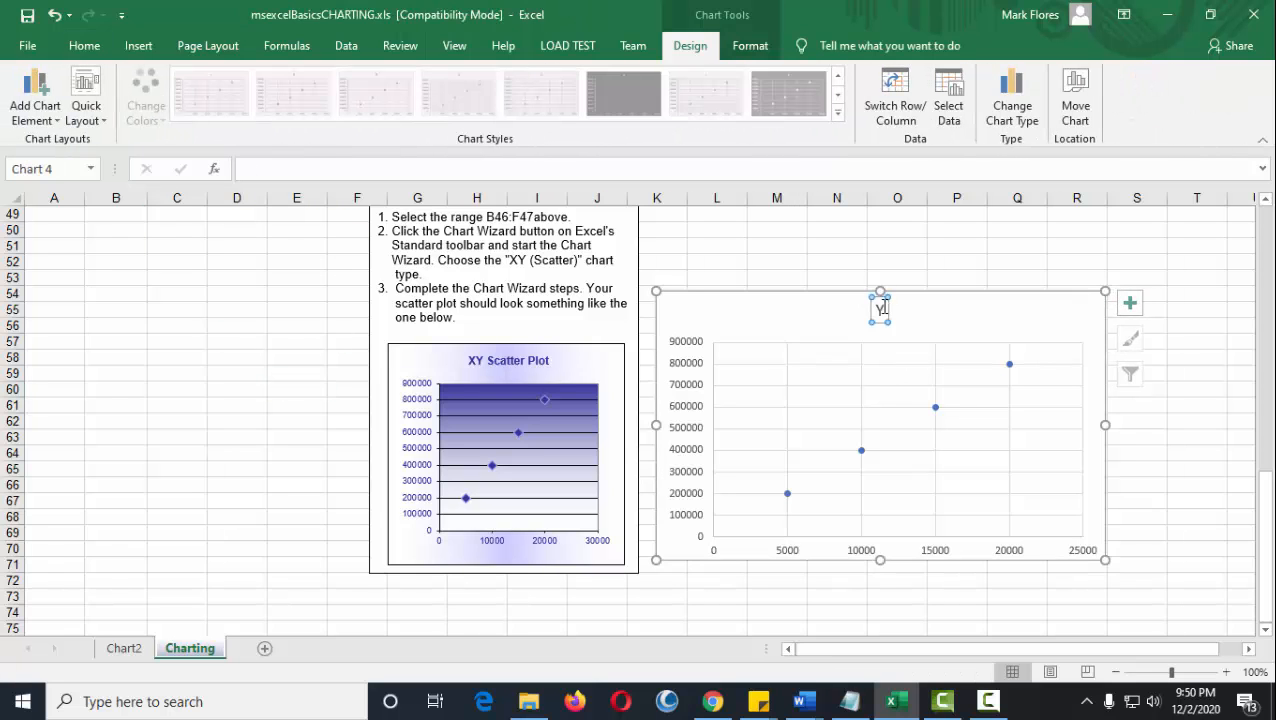
pyautogui.scroll(-5, 823, 235)
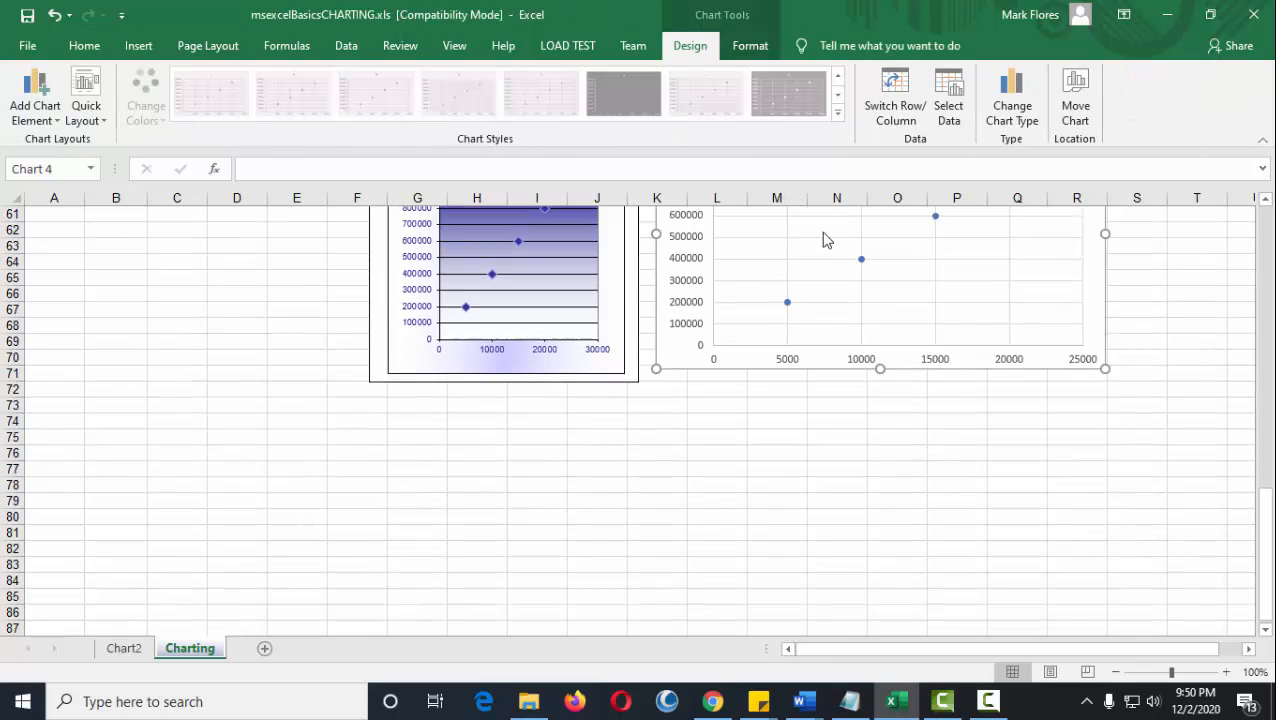
pyautogui.scroll(14, 854, 298)
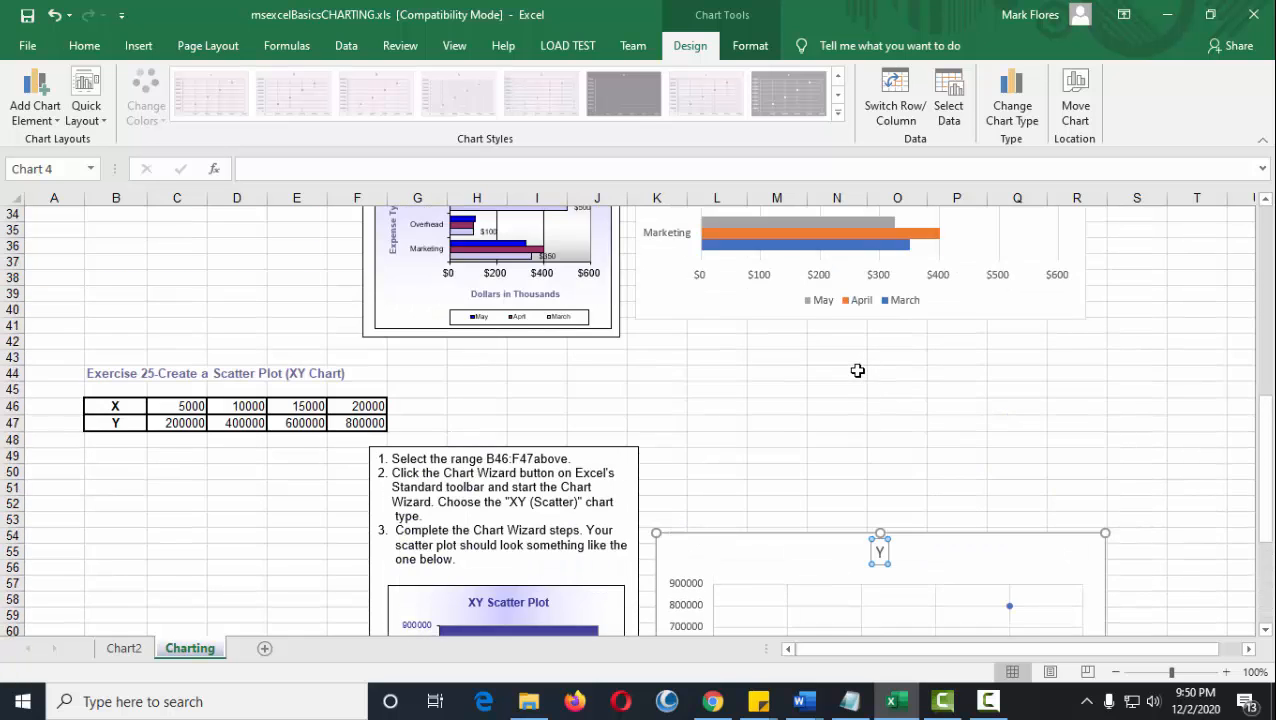
pyautogui.scroll(7, 820, 425)
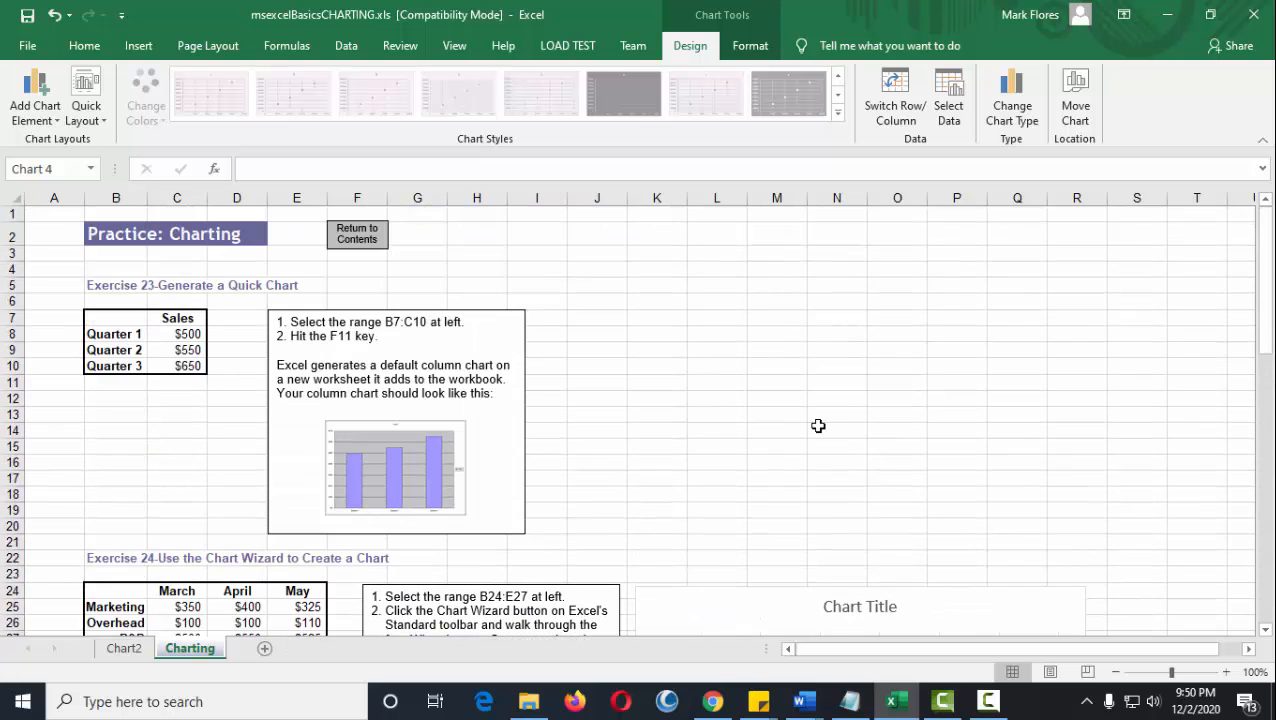
pyautogui.scroll(-6, 818, 425)
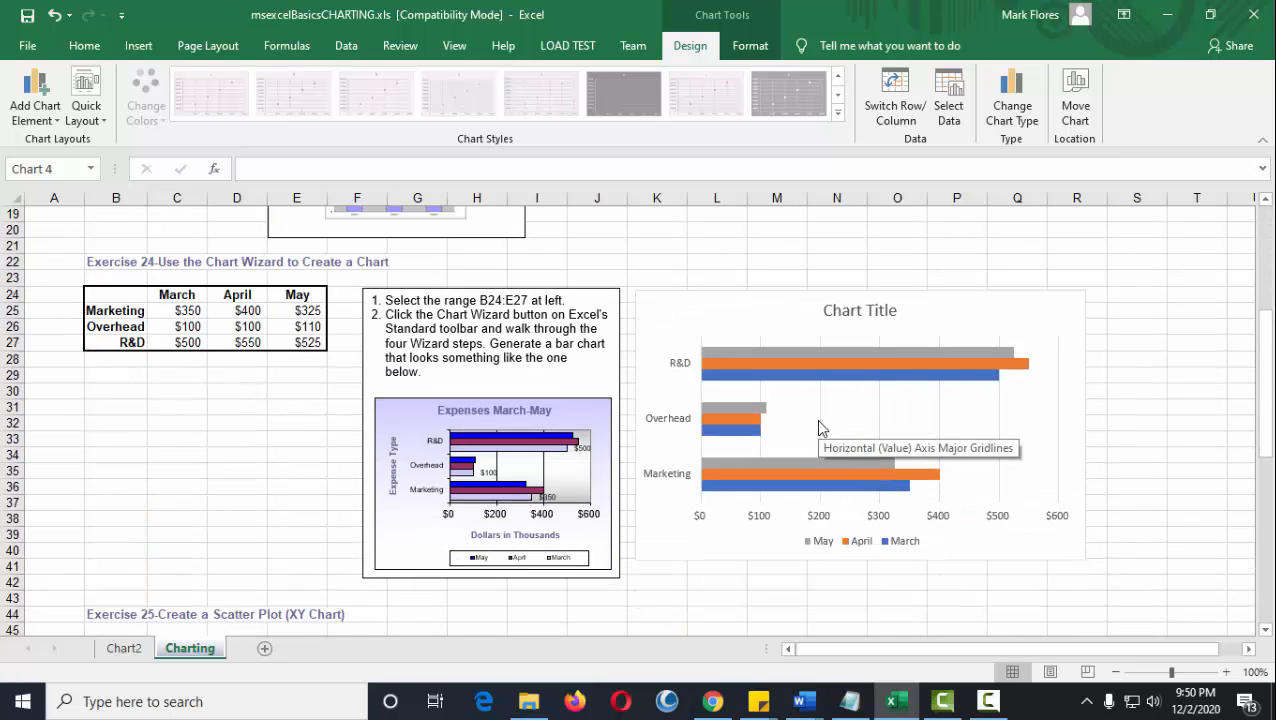
pyautogui.scroll(-8, 818, 428)
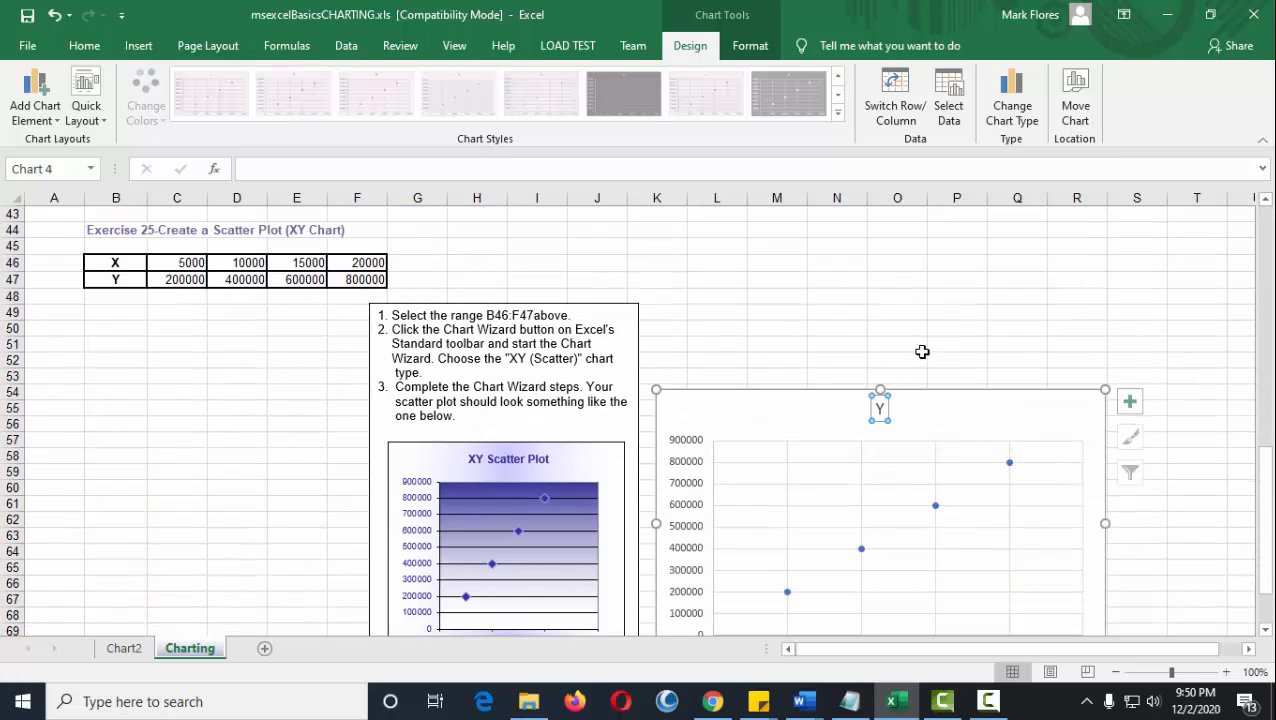
pyautogui.click(915, 293)
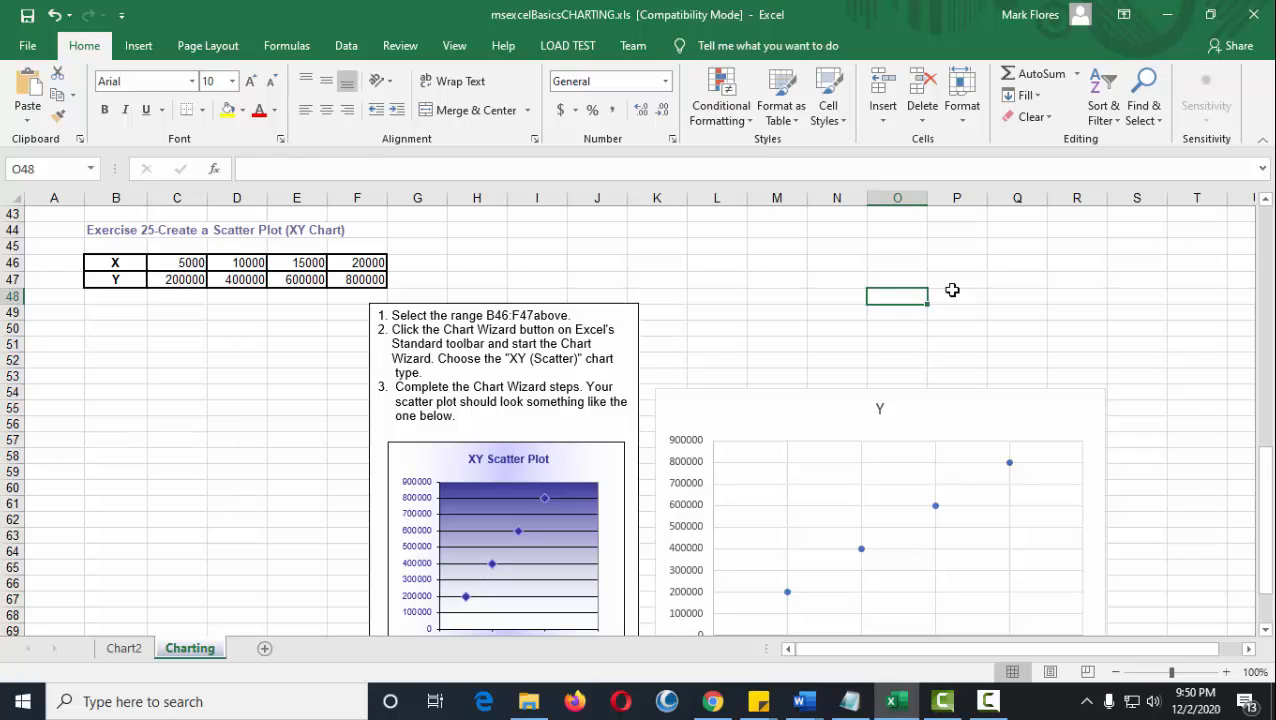
pyautogui.scroll(-4, 752, 305)
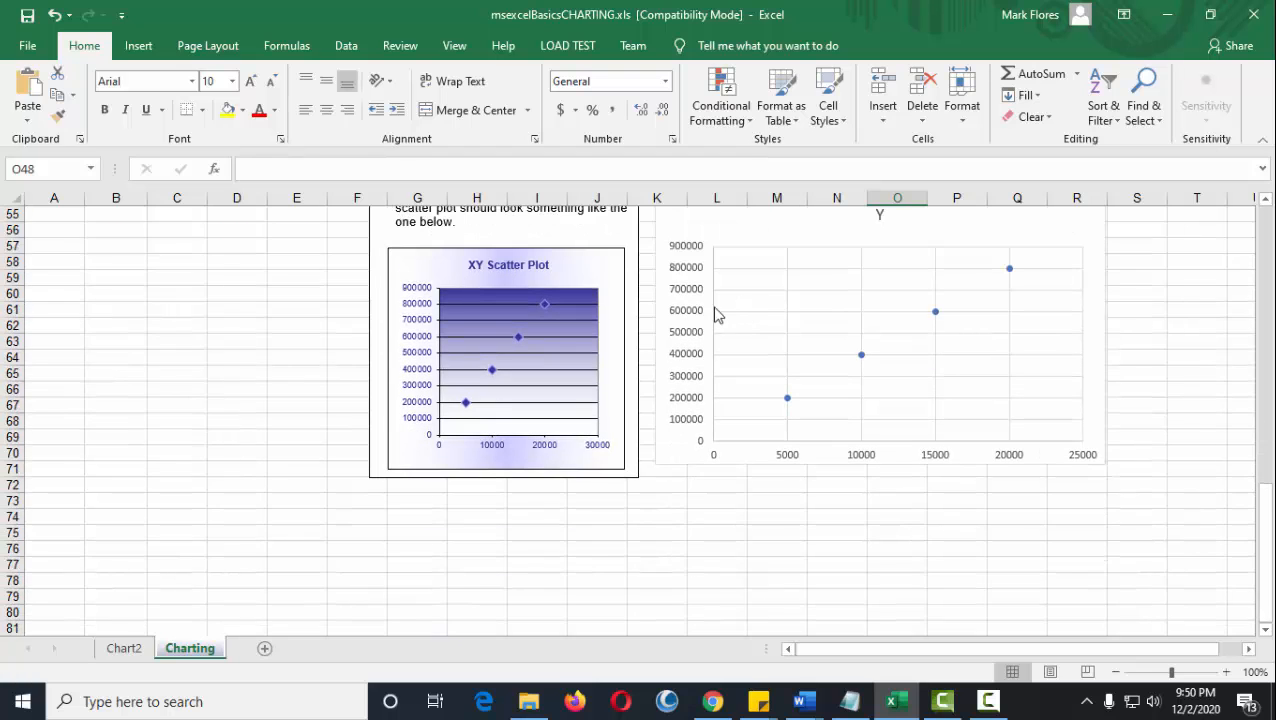
pyautogui.scroll(6, 716, 315)
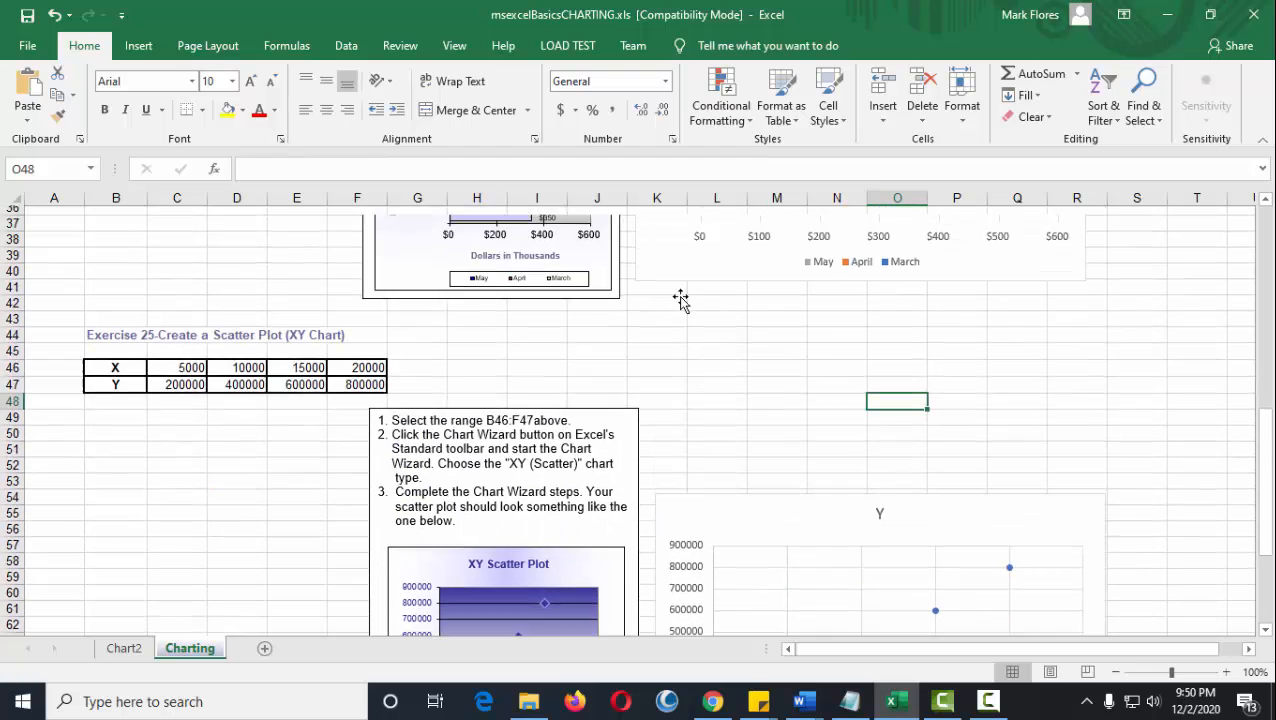
pyautogui.scroll(6, 680, 300)
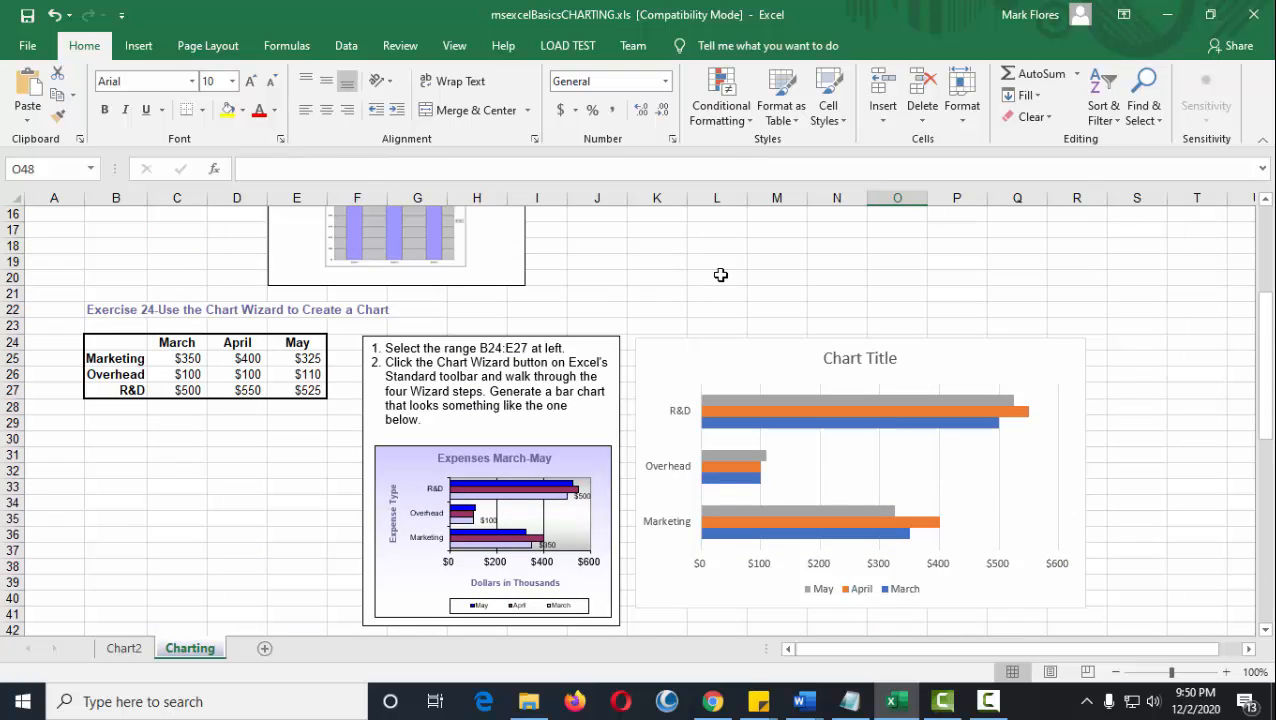